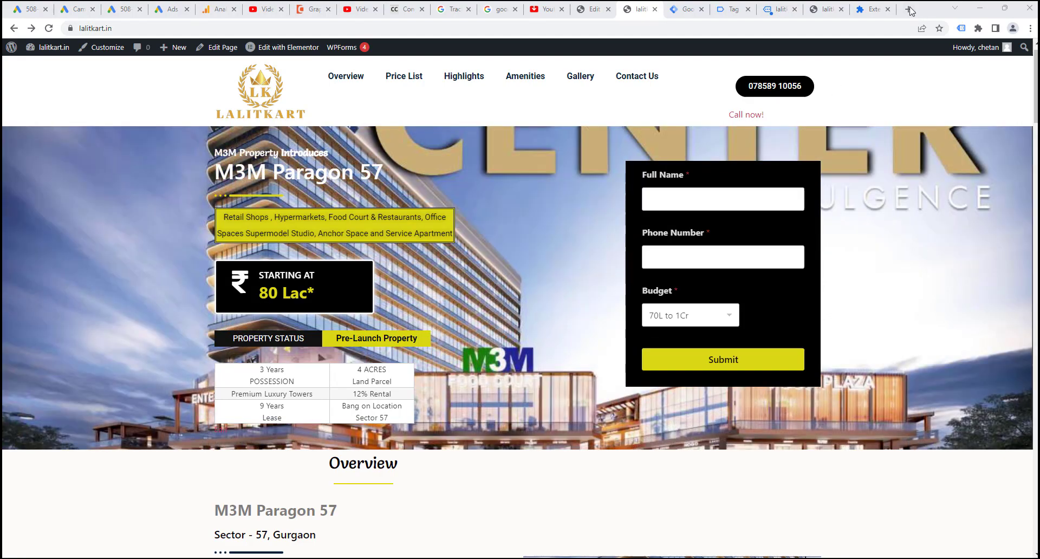
Search Google for 'nike shoes' in a new tab, then return to the lalitkart.in page.
click(908, 9)
text(nike shoes)
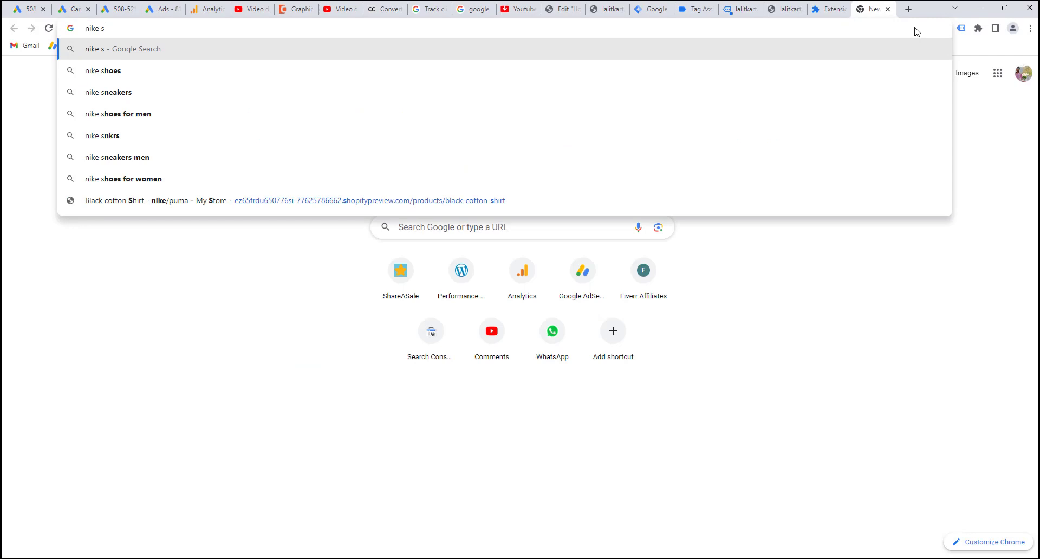
key(Return)
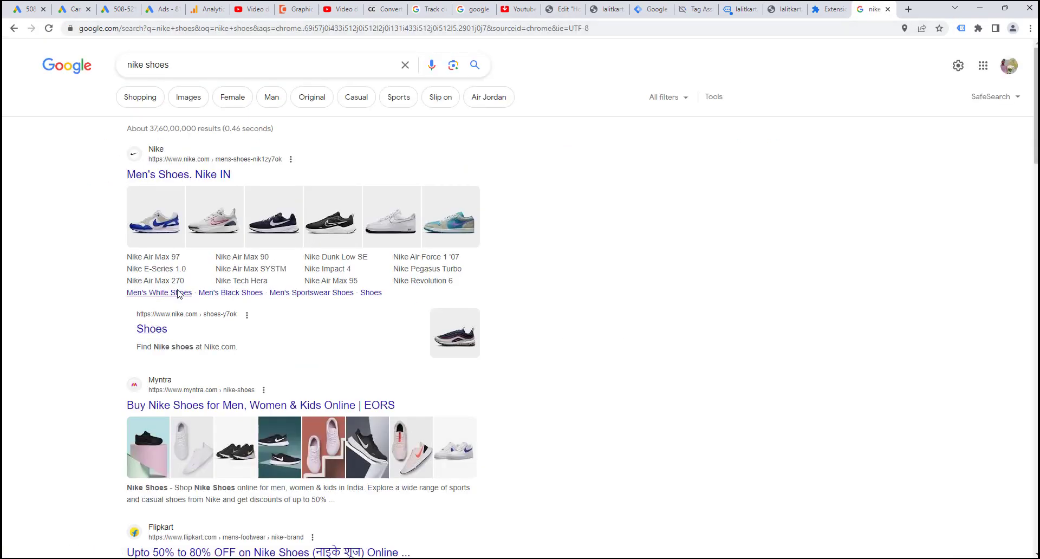
click(785, 9)
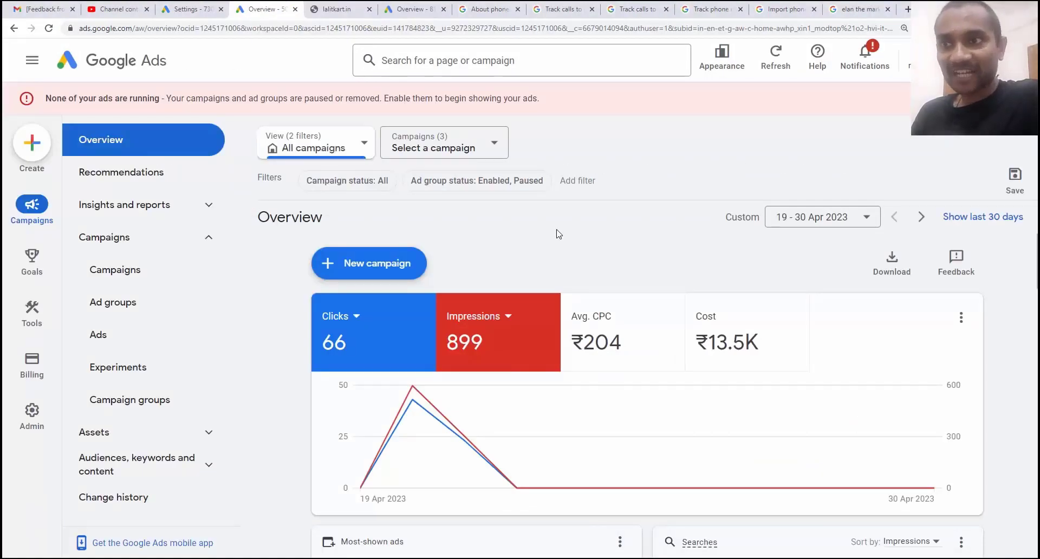
Open the Conversions Summary page from the Goals menu in Google Ads.
mouse_move(34, 259)
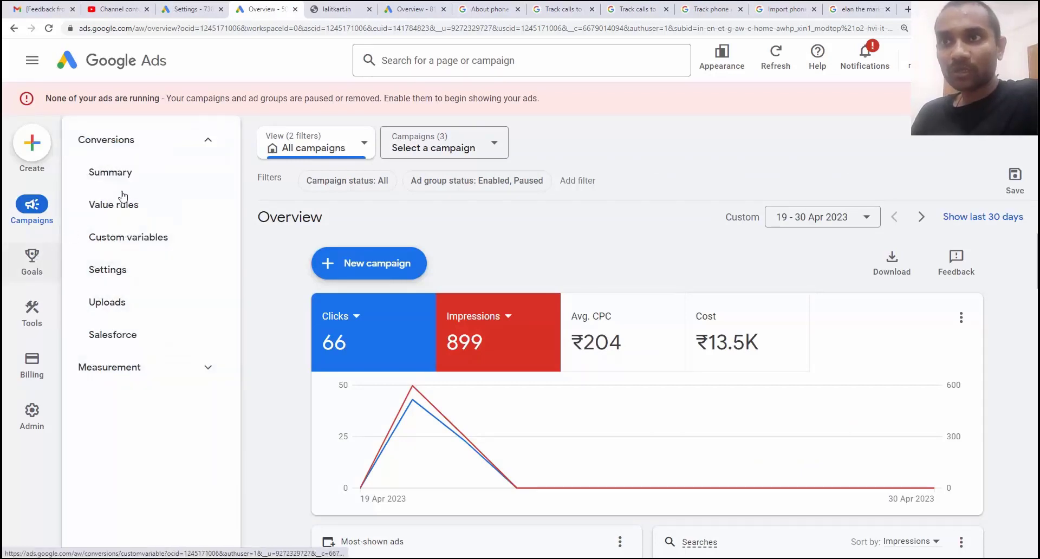
click(139, 182)
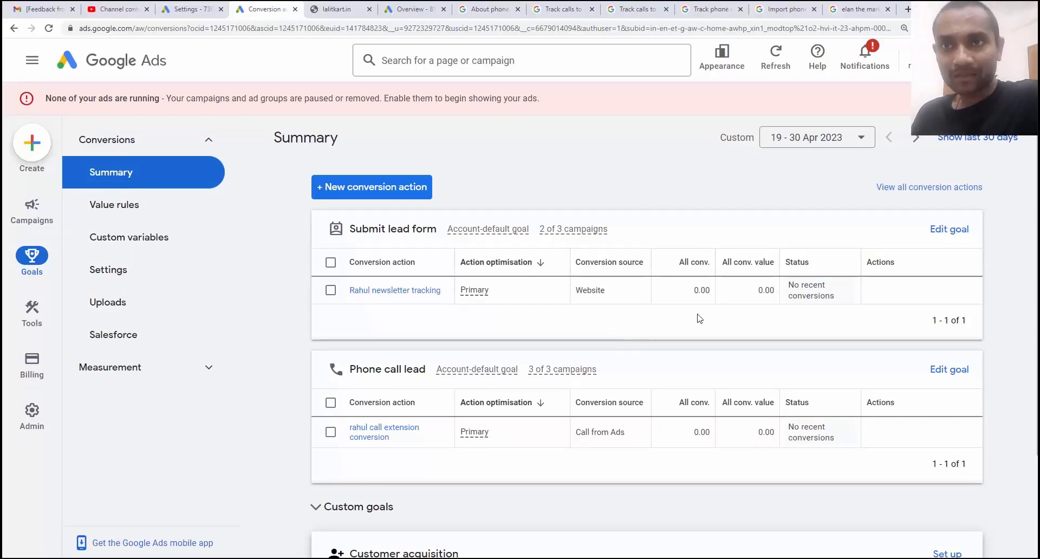
Create a new Phone calls conversion action for calls to a phone number on the website.
click(367, 188)
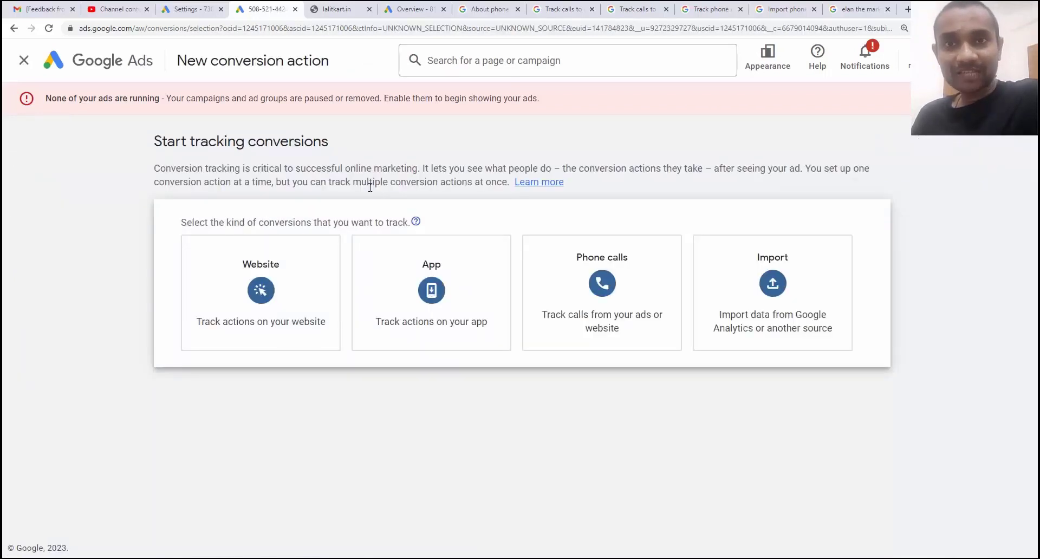
click(538, 294)
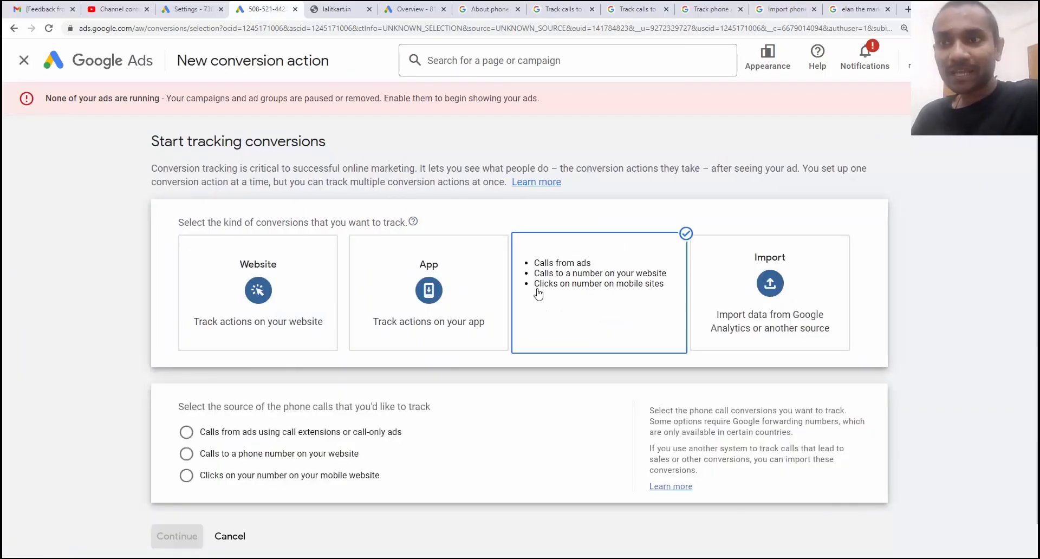
click(317, 459)
scroll(347, 434, down, 1)
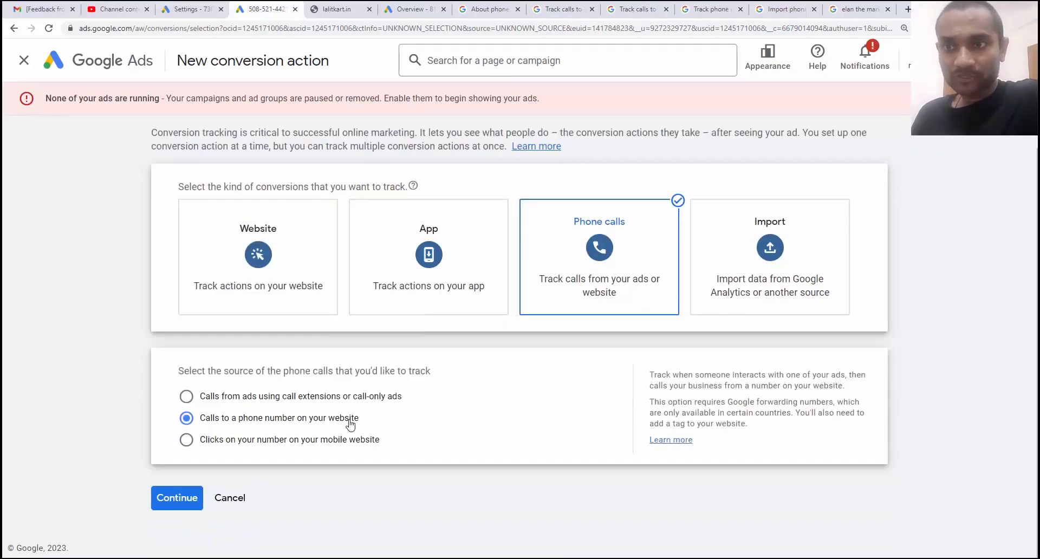
click(179, 488)
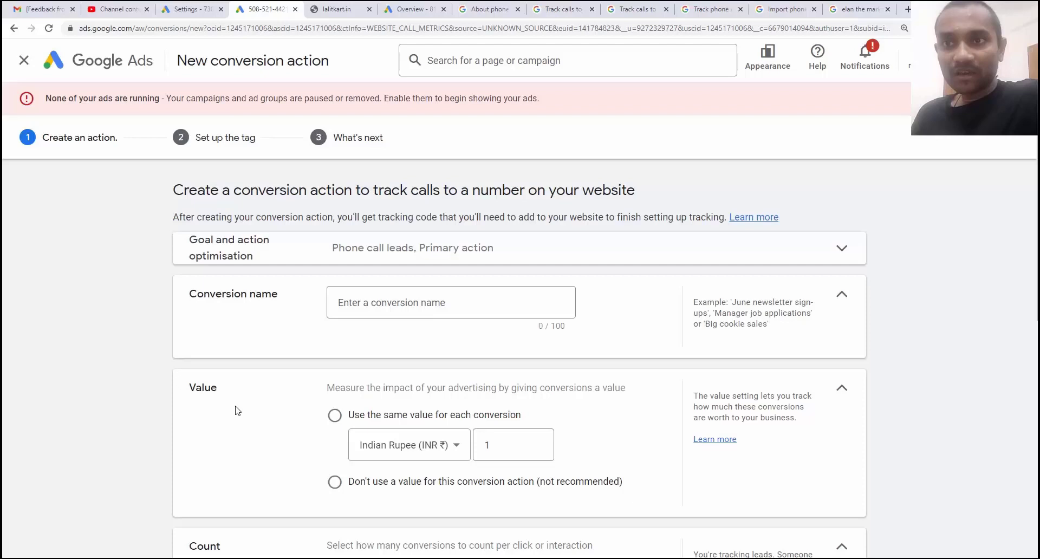
Name the action with a person's name plus 'call number on website tracking', fixing 'ttracking'.
click(373, 300)
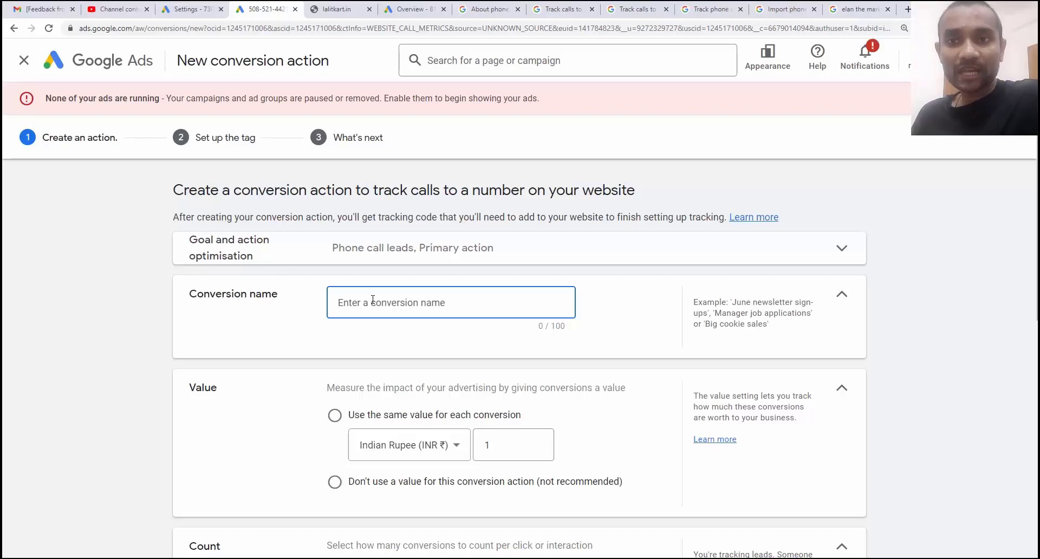
text(rahul call)
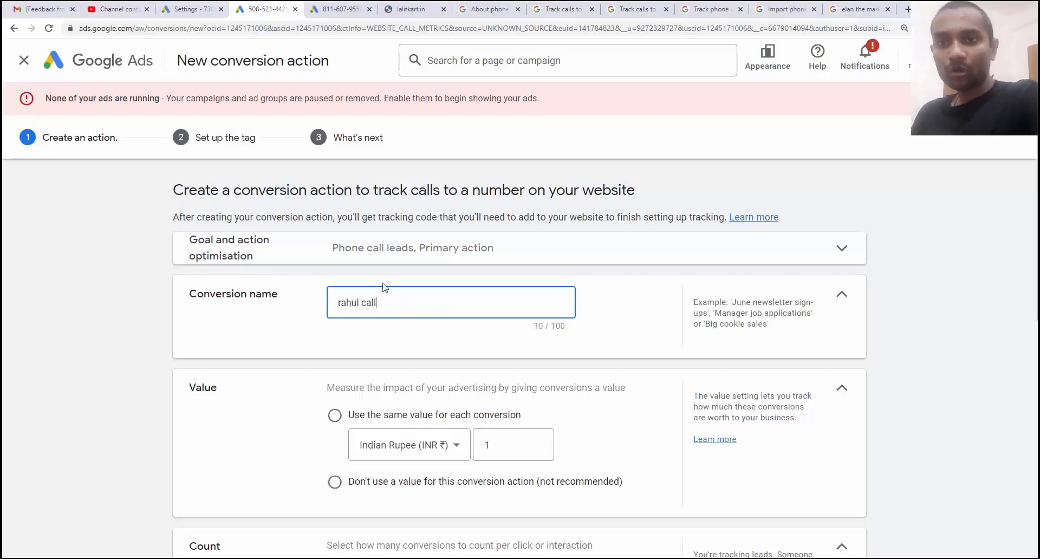
text( number on )
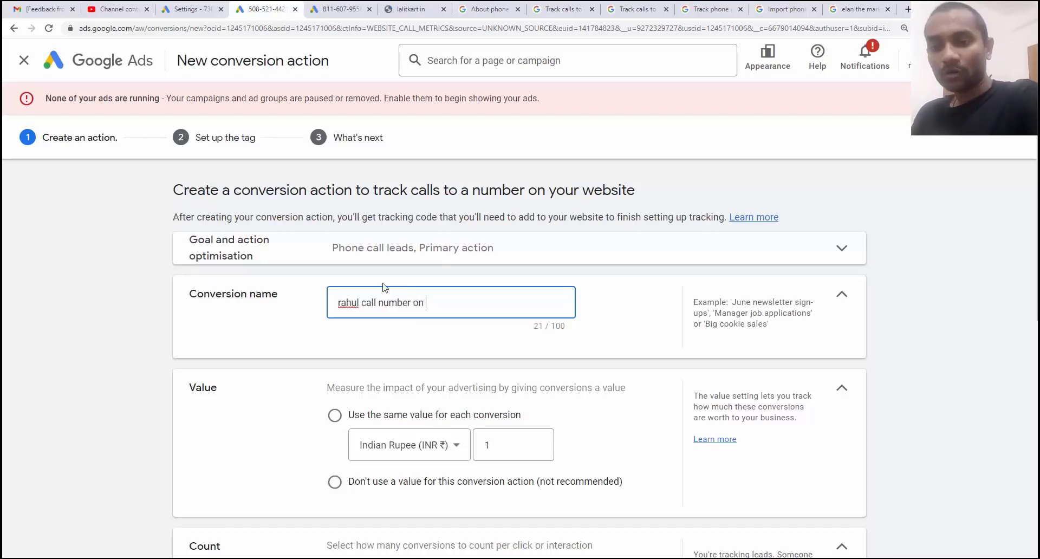
text(website ttracking)
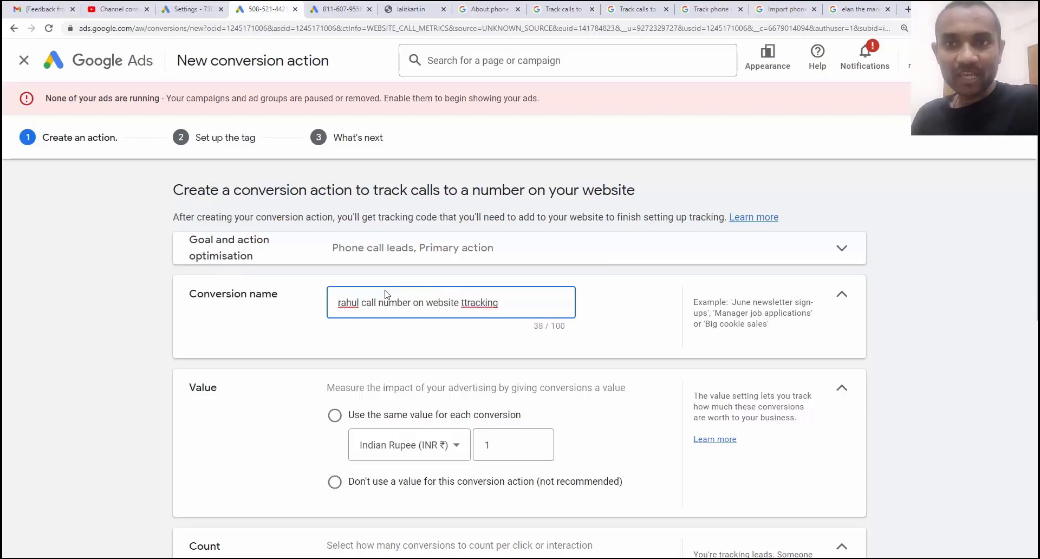
click(456, 301)
key(Delete)
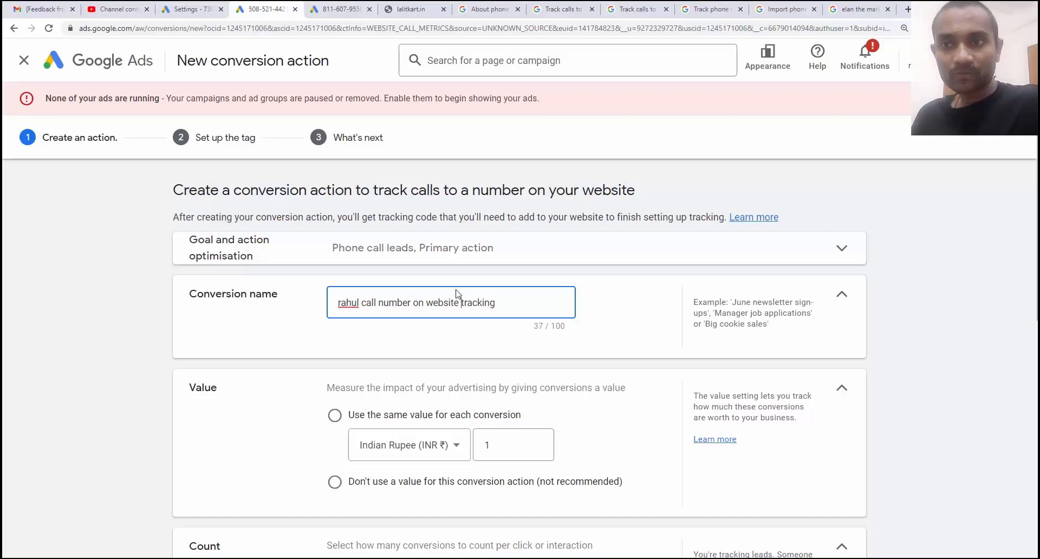
Use the same value for each conversion and change the amount from 1 to 10 INR.
scroll(457, 295, down, 2)
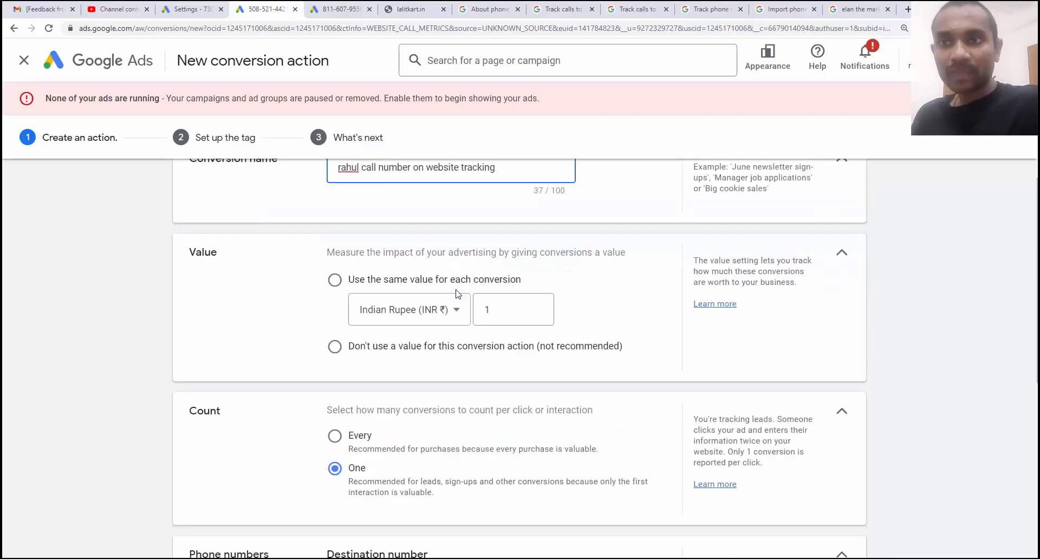
click(334, 281)
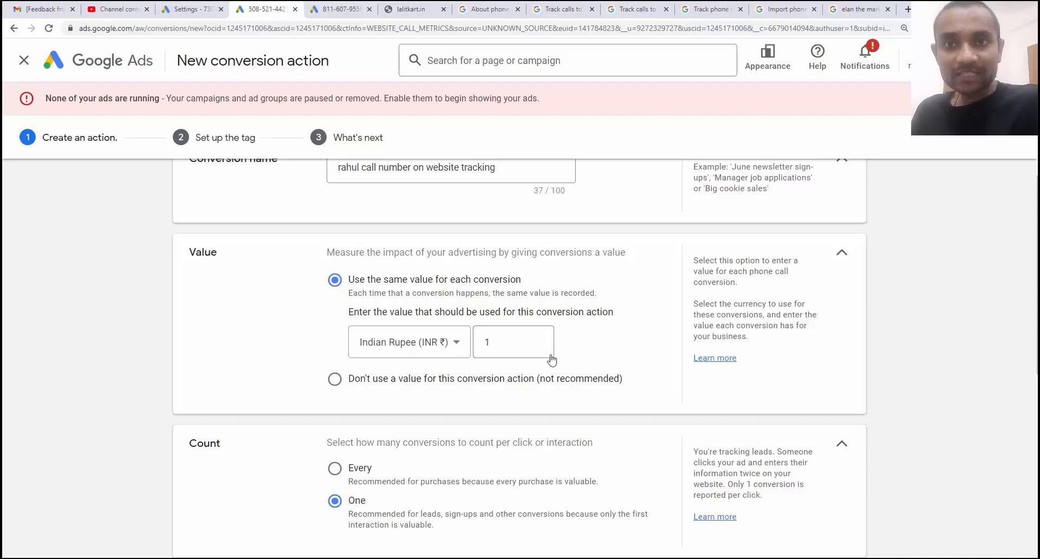
click(512, 345)
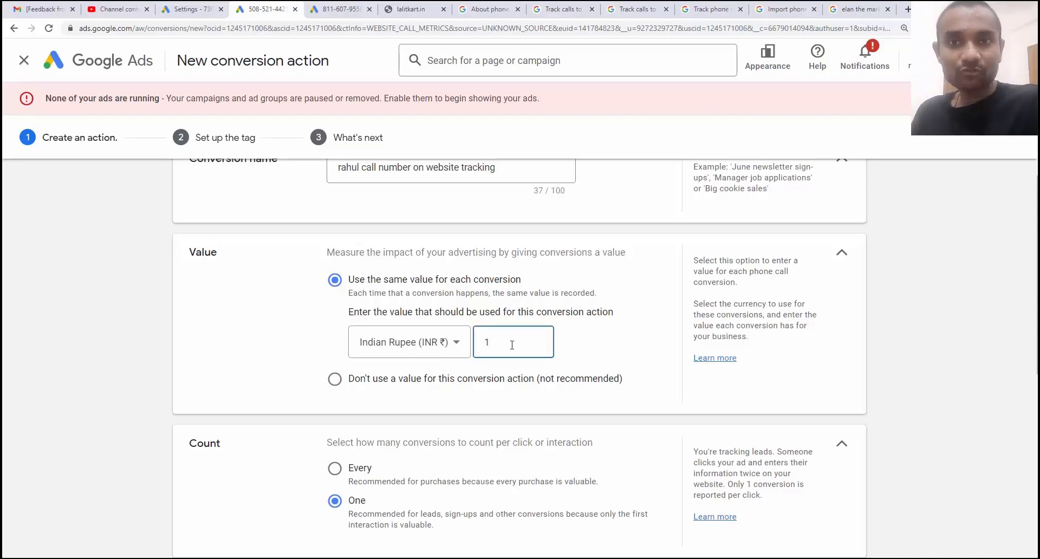
text(0)
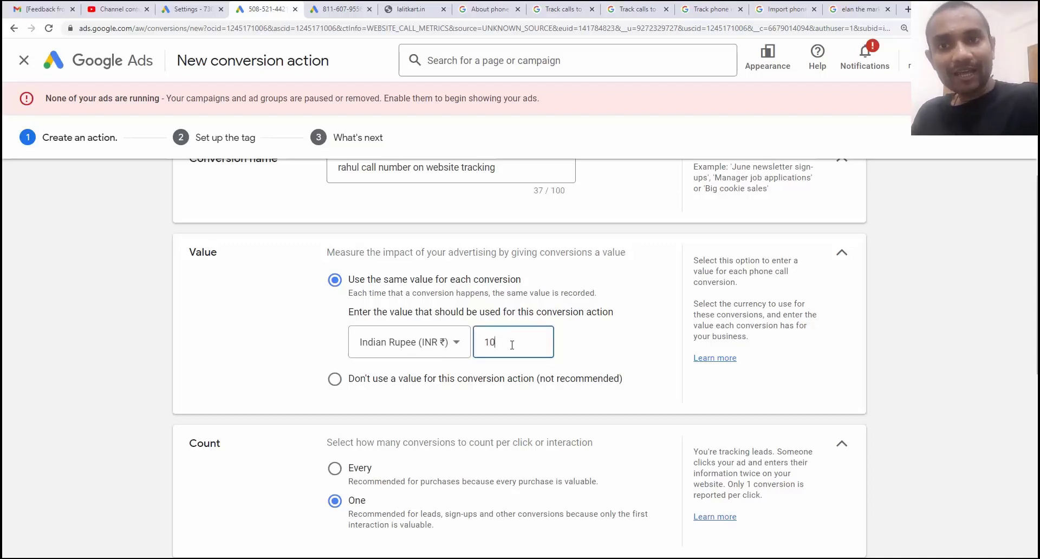
scroll(399, 370, down, 3)
scroll(399, 371, down, 3)
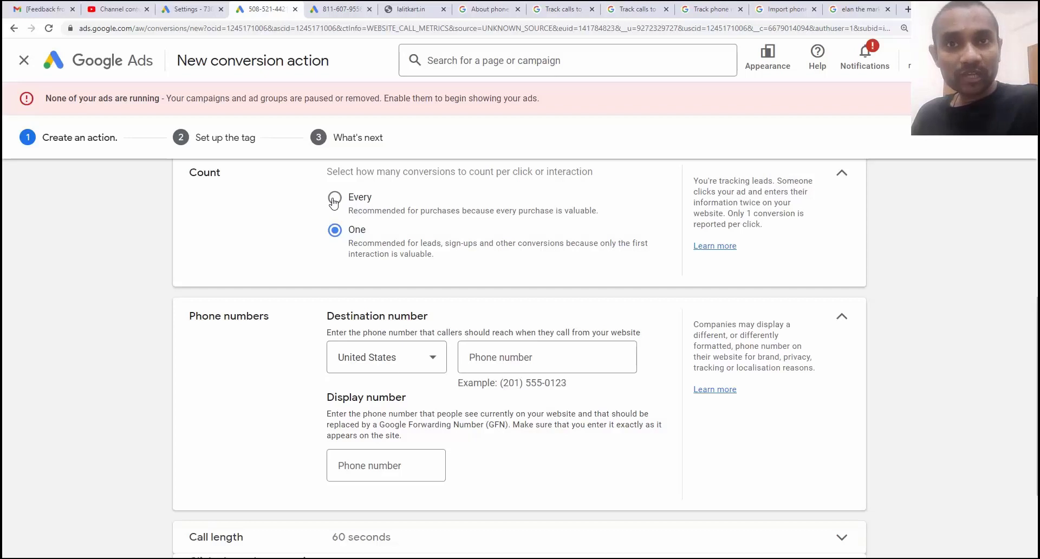
click(334, 198)
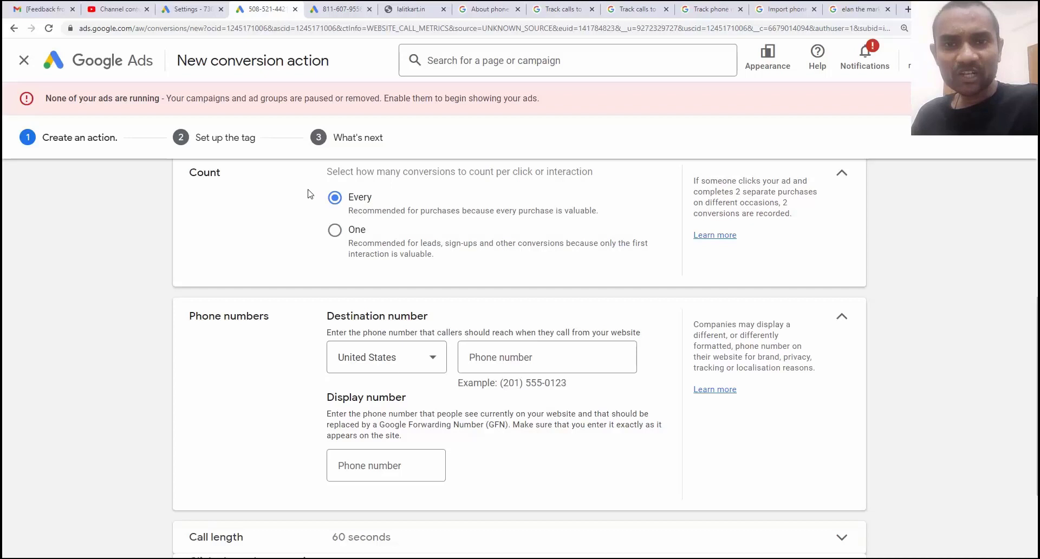
click(332, 232)
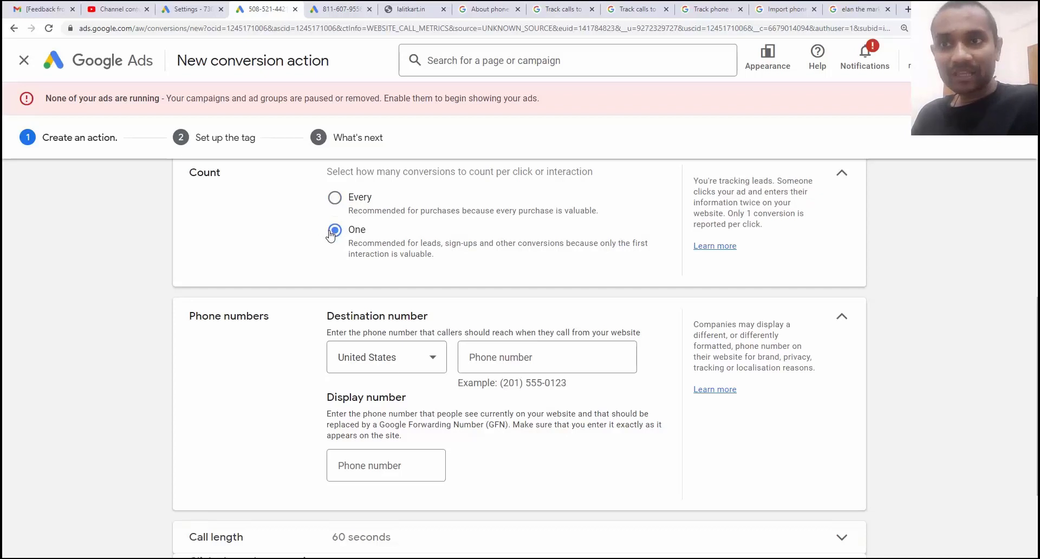
scroll(331, 234, down, 1)
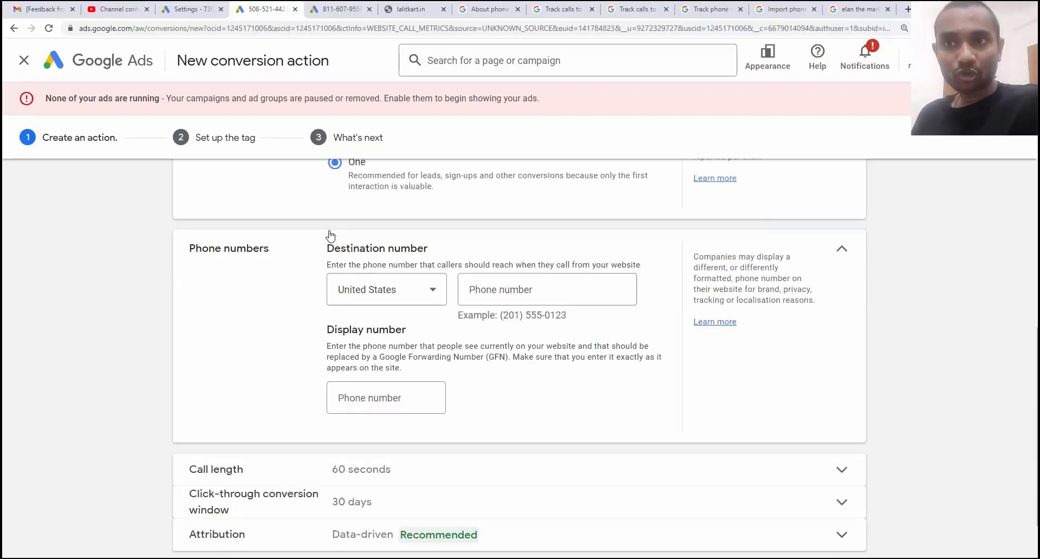
Set the destination country to India and begin typing the business phone number.
click(394, 293)
scroll(391, 351, up, 3)
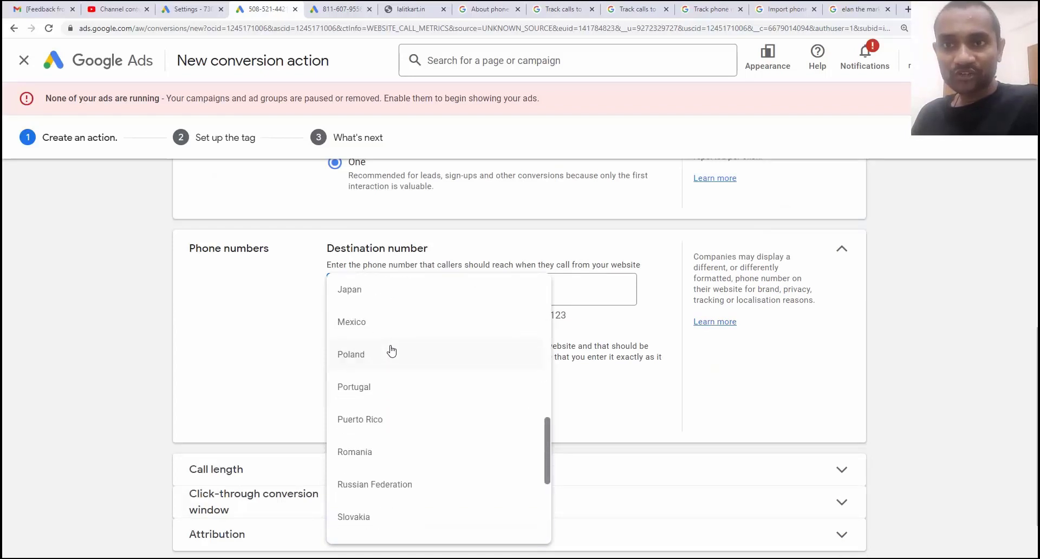
scroll(390, 353, up, 5)
scroll(374, 320, down, 2)
click(373, 320)
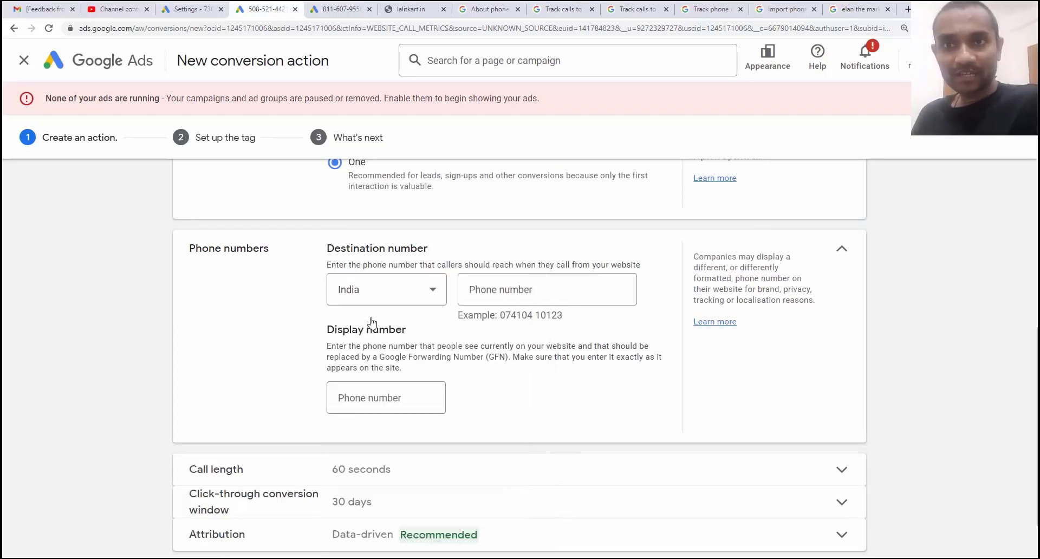
click(481, 287)
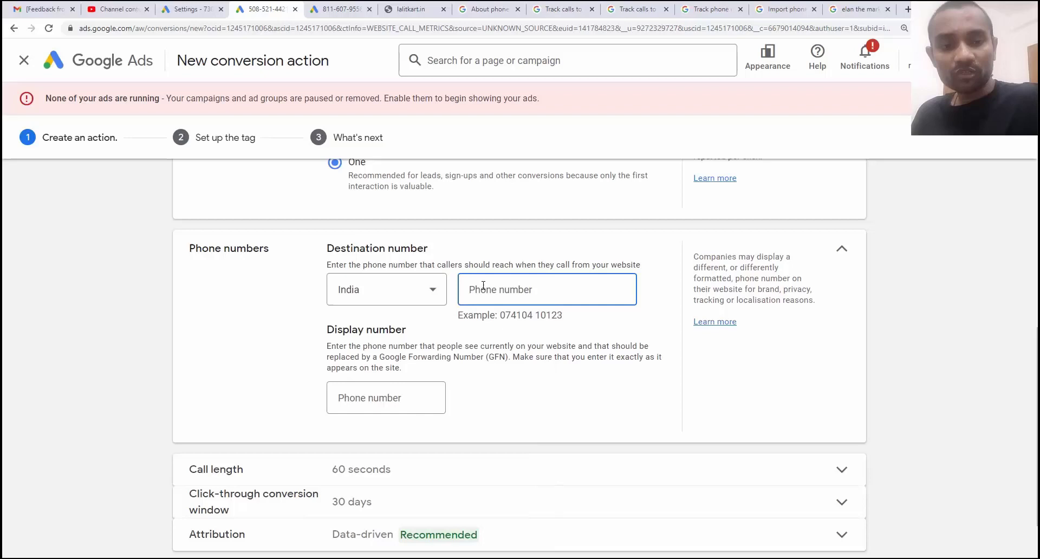
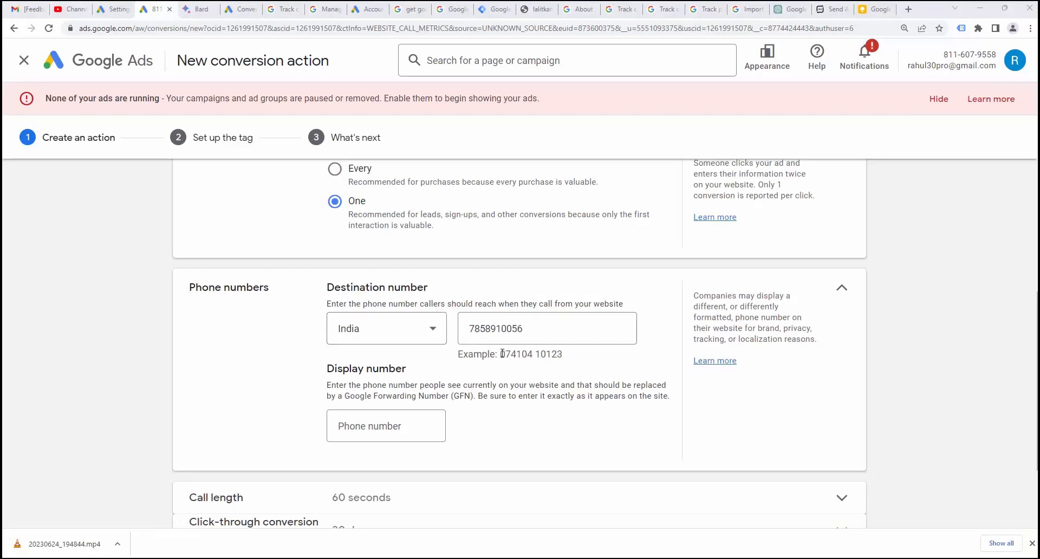
Study India's example number format, noting the space before the last five digits.
drag(500, 354, 575, 357)
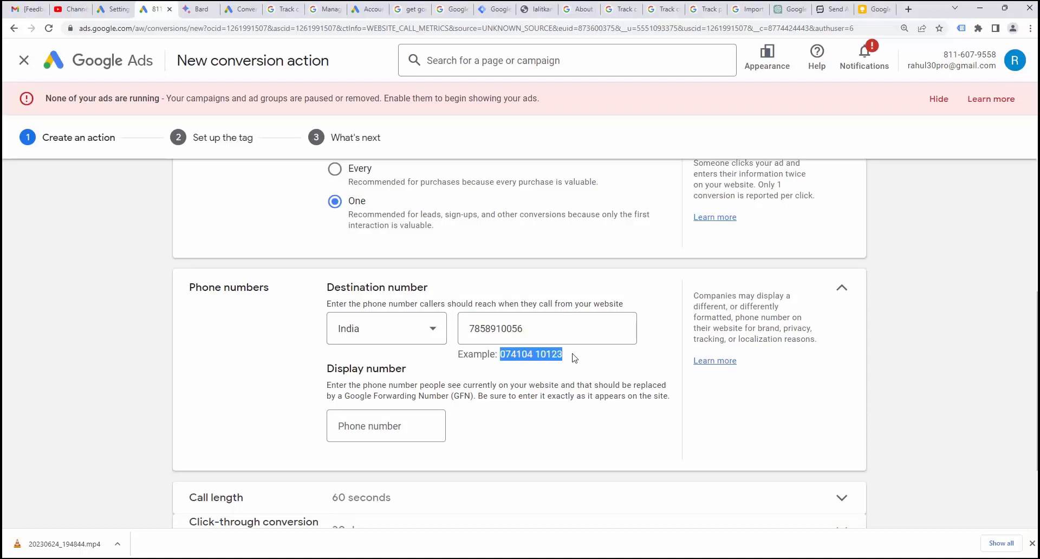
click(504, 355)
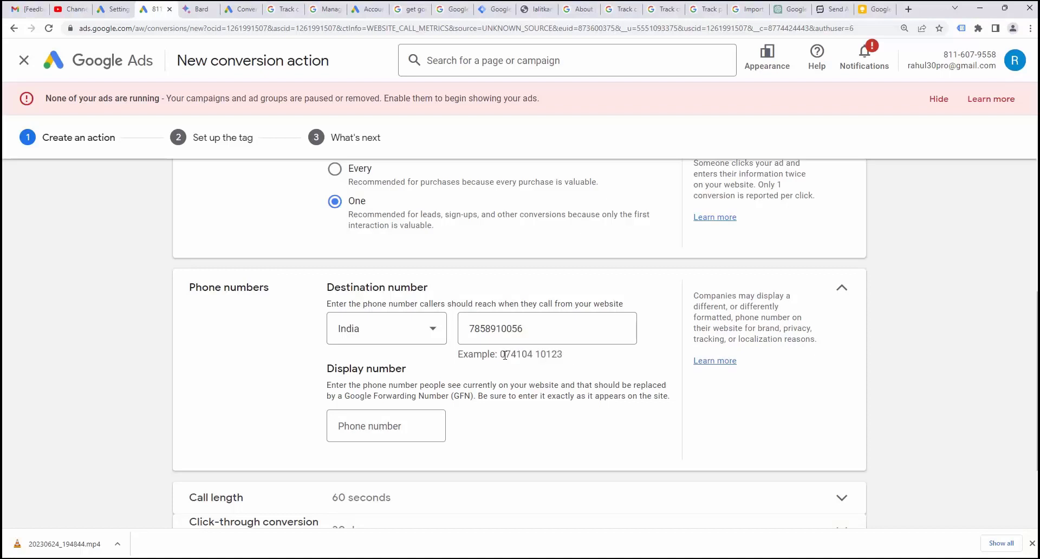
double_click(534, 354)
drag(562, 354, 536, 354)
Switch the country to United States to compare its example number format.
click(398, 338)
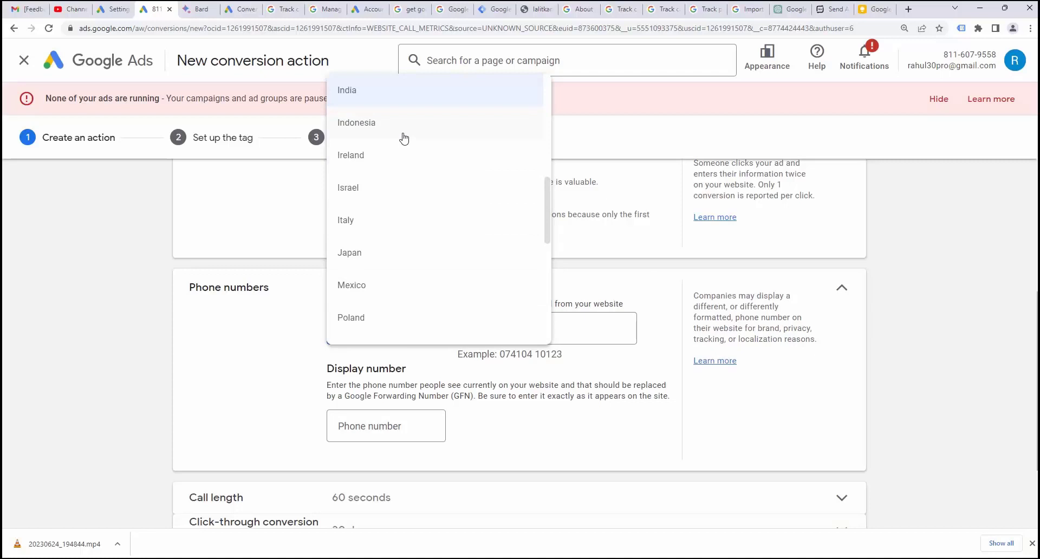
scroll(404, 138, down, 7)
click(368, 329)
drag(498, 355, 523, 354)
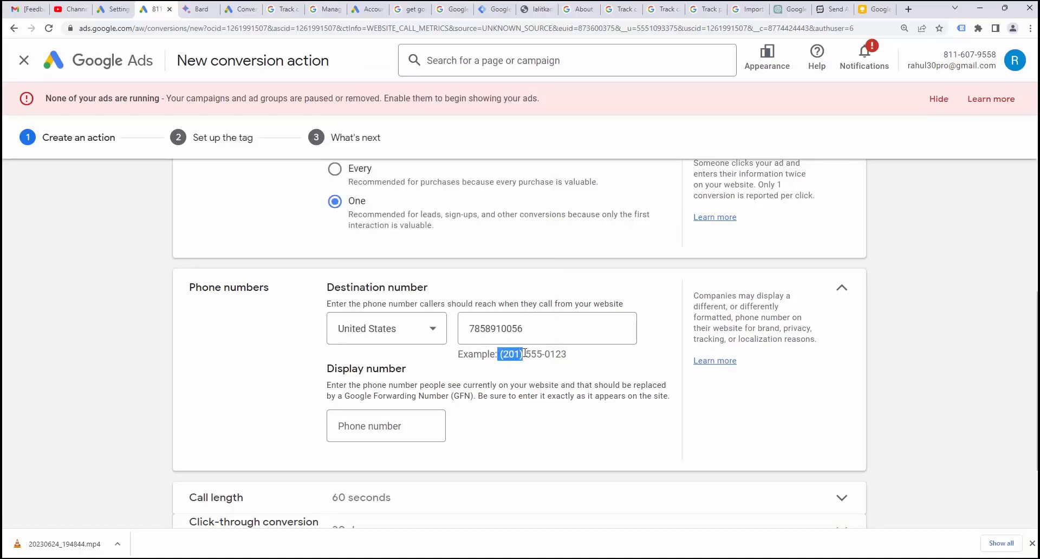
click(525, 352)
mouse_move(528, 353)
mouse_down()
mouse_move(567, 353)
mouse_move(523, 354)
mouse_up()
click(544, 353)
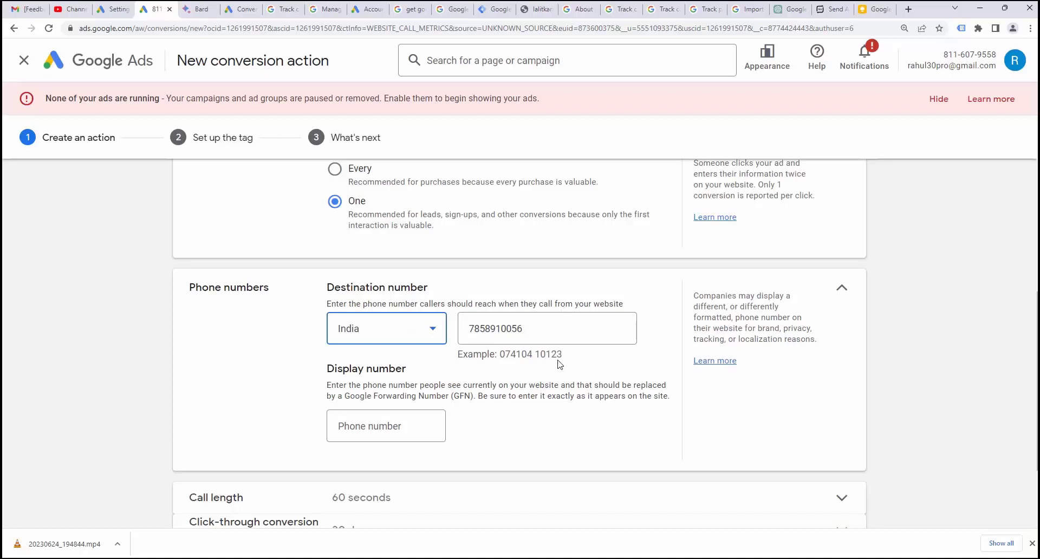
Retype the destination number in India's 0XXXXX XXXXX format and select it.
drag(563, 355, 499, 355)
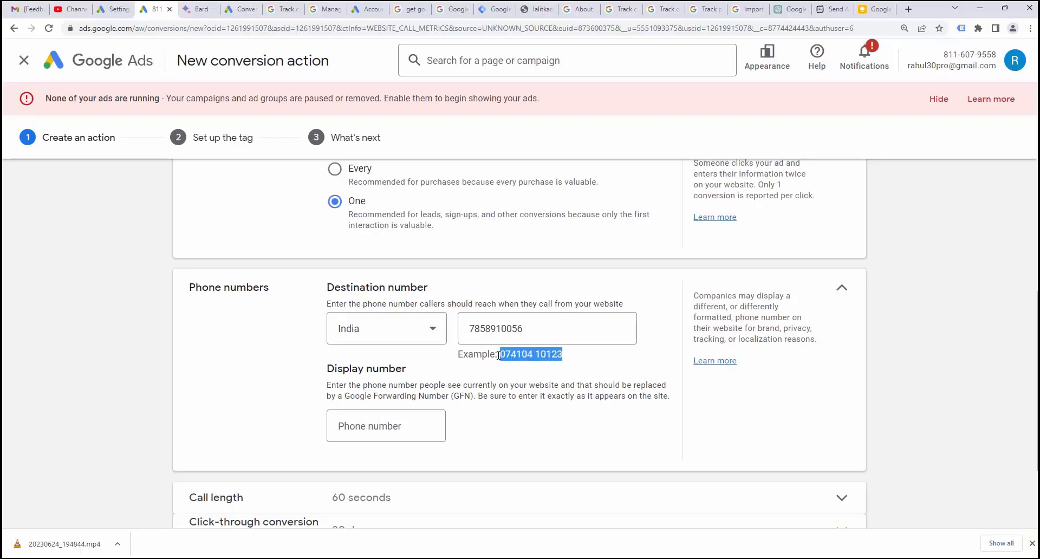
click(471, 328)
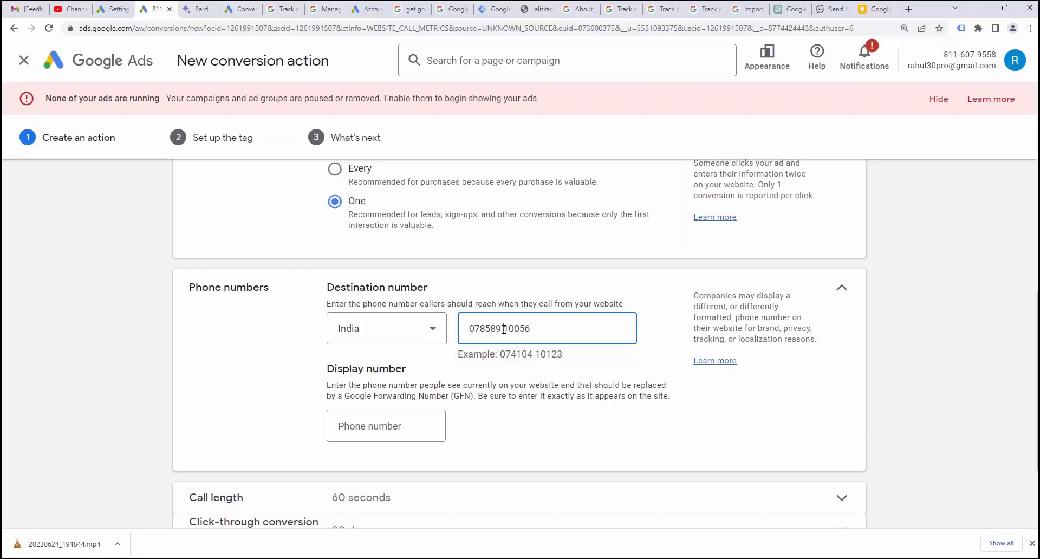
key(ctrl+a)
key(ctrl+c)
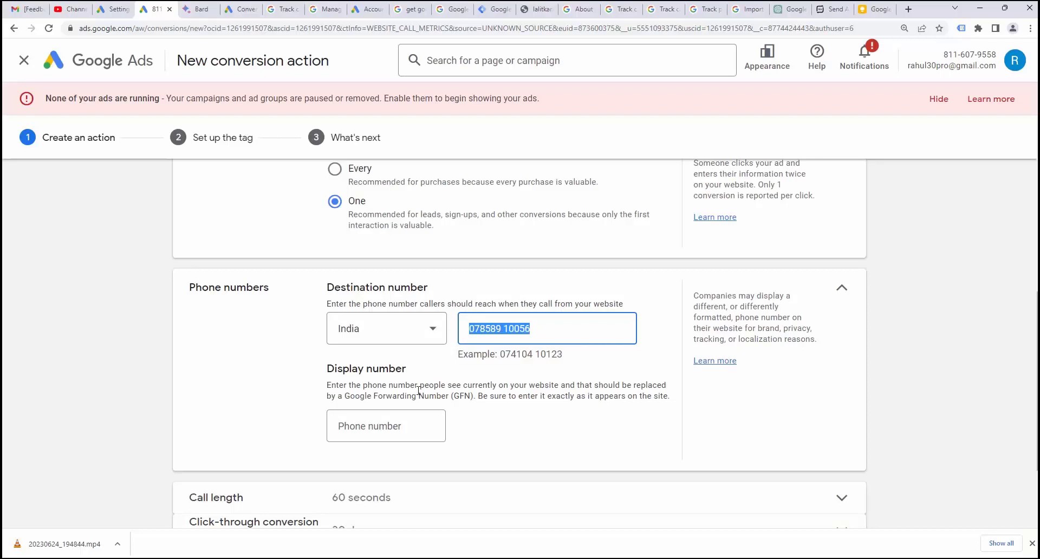
Paste the formatted destination phone number into the Display number field.
click(400, 429)
key(ctrl+v)
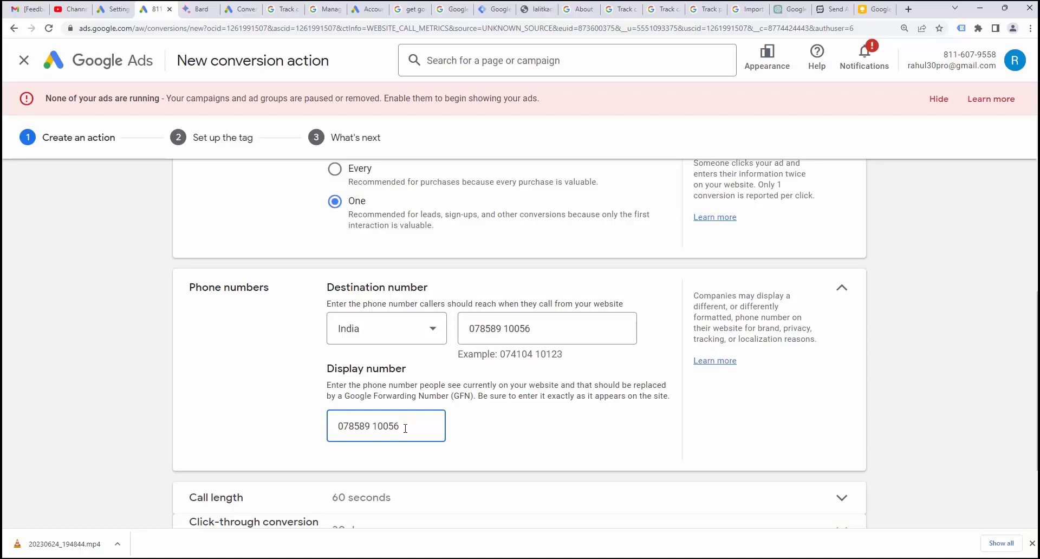
drag(406, 428, 332, 434)
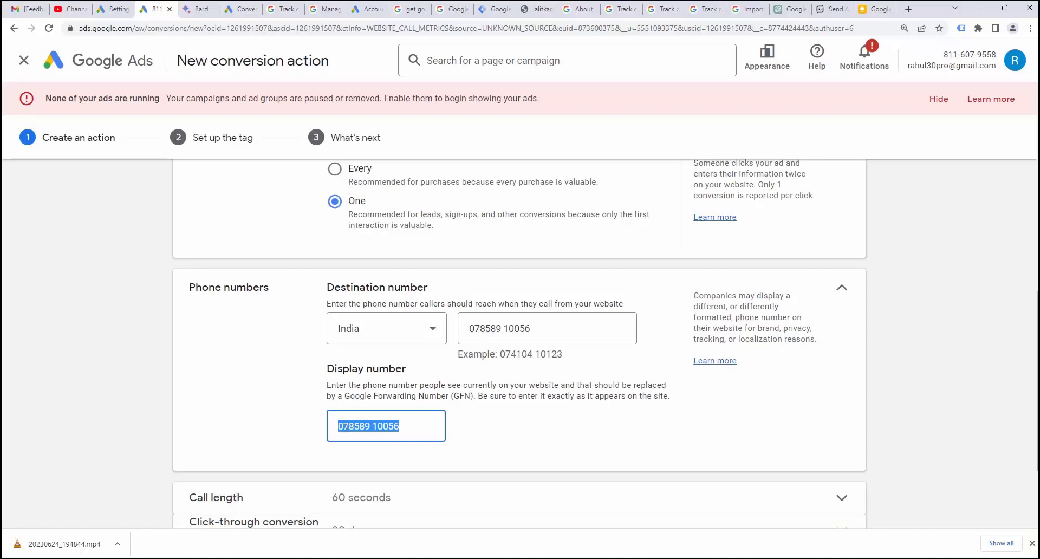
click(190, 6)
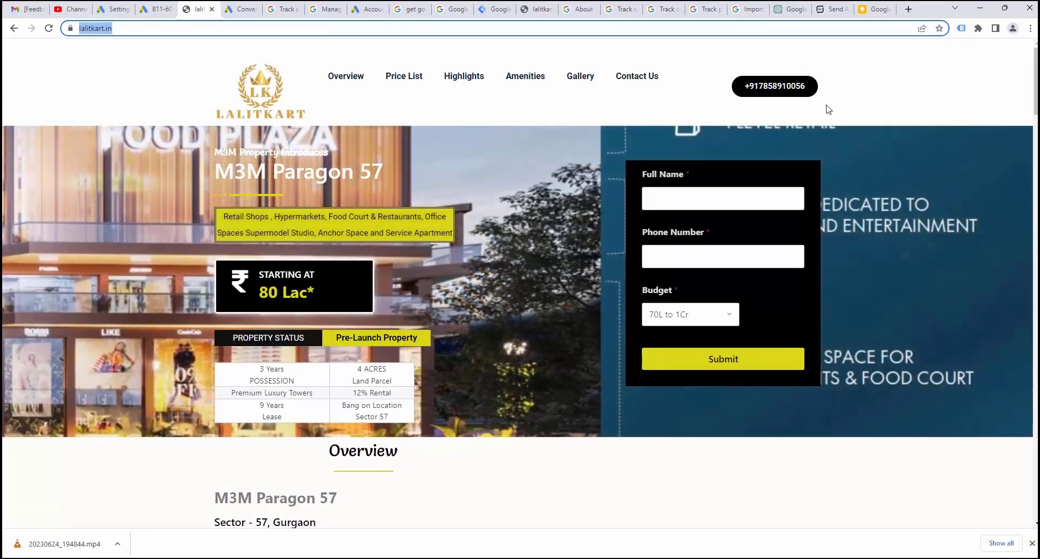
Reload lalitkart.in and open the home page in the Elementor editor.
click(688, 28)
key(Return)
mouse_move(264, 54)
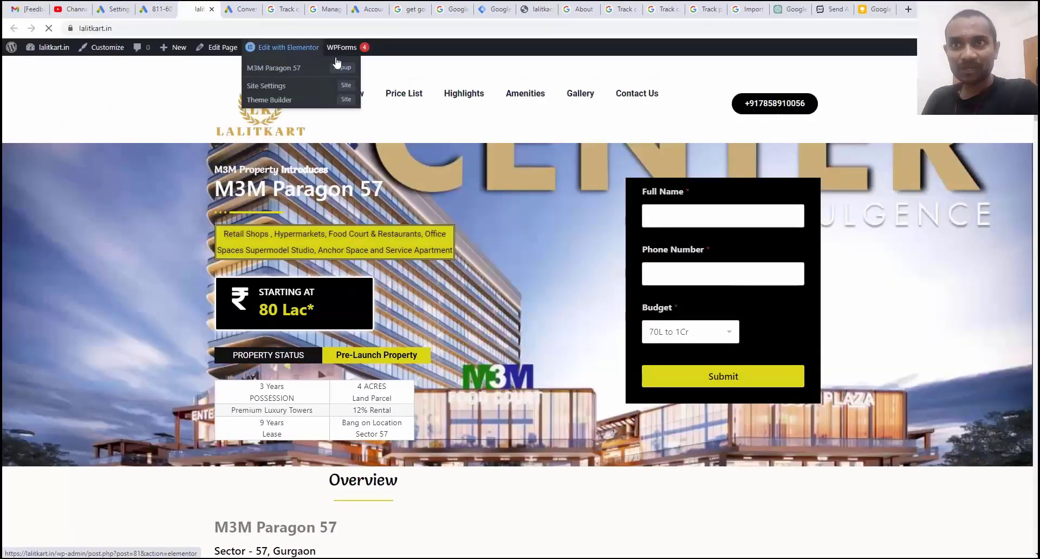
click(264, 54)
Copy the display number from the Google Ads conversion form.
click(149, 9)
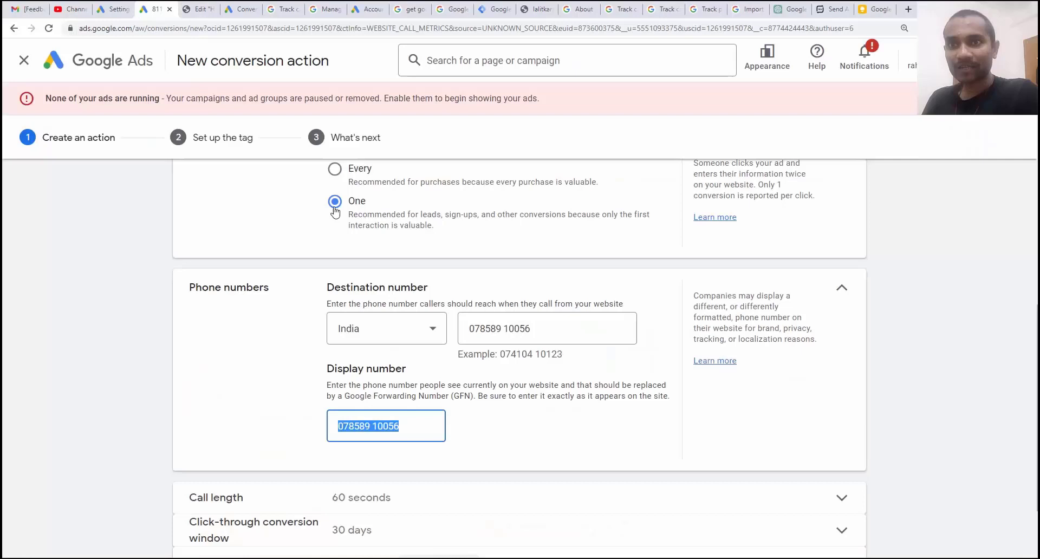
right_click(383, 427)
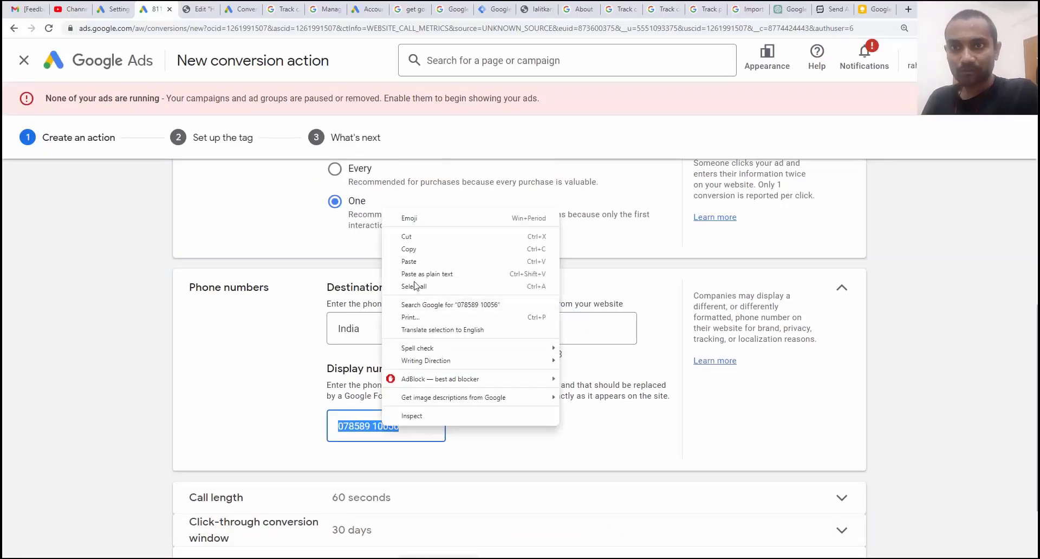
click(401, 273)
click(197, 9)
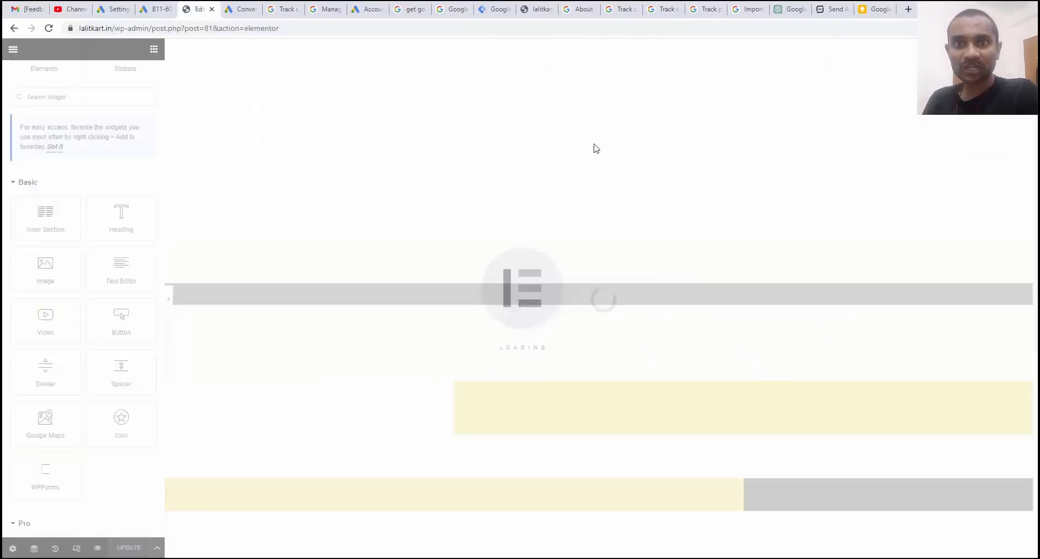
Replace the header phone button's text with the copied number.
click(897, 71)
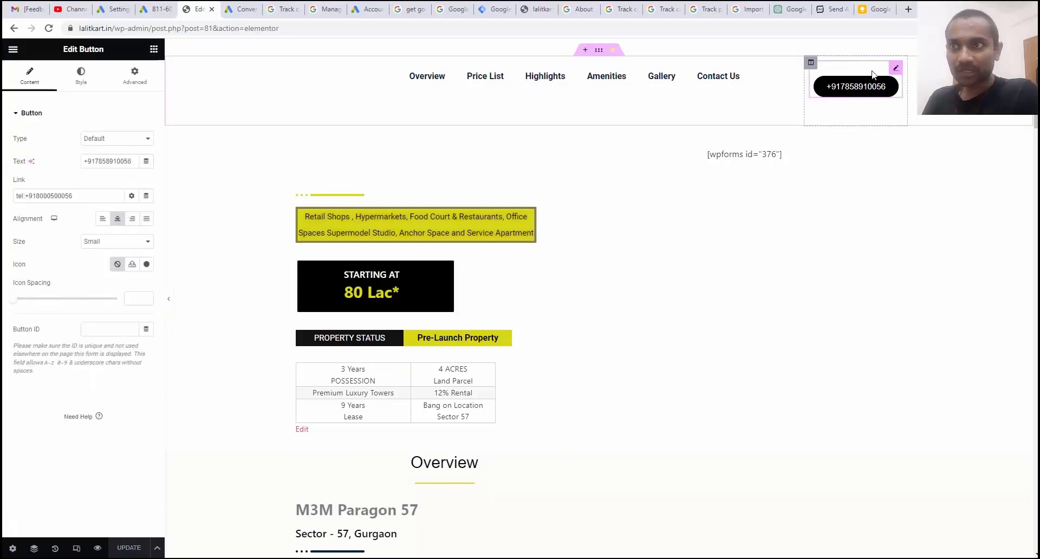
double_click(109, 162)
key(ctrl+v)
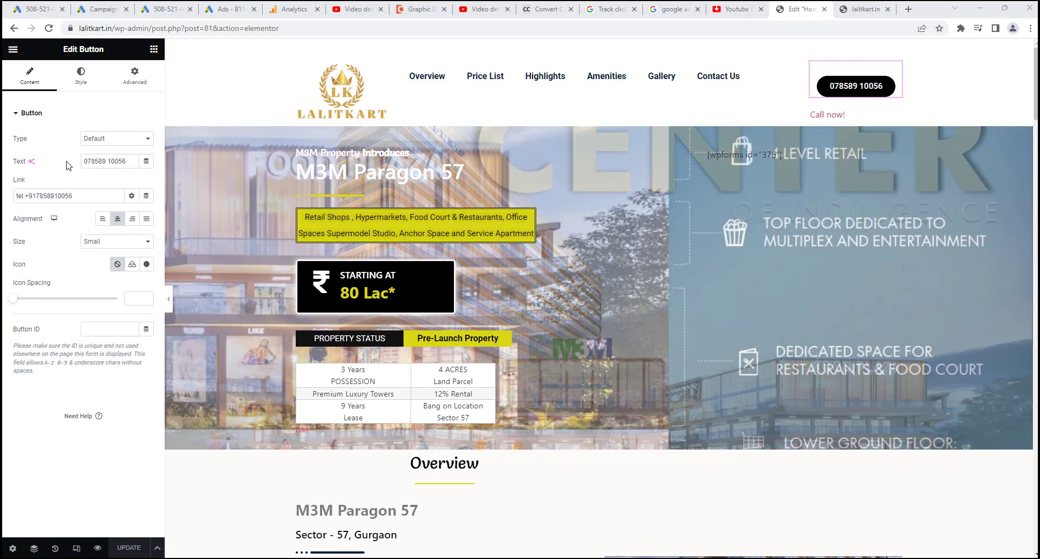
triple_click(92, 161)
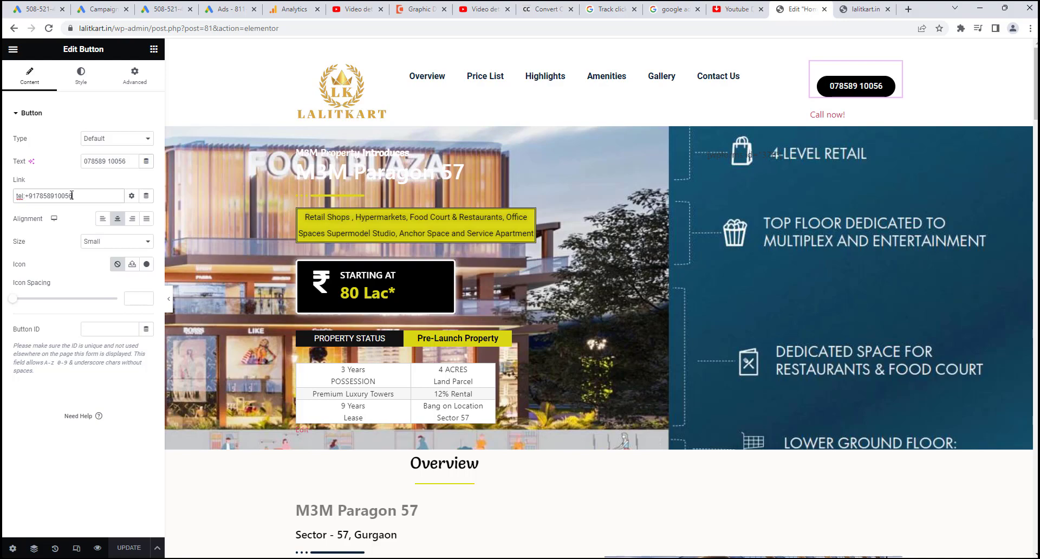
Update the button's tel: link to the new number with a hyphen, and save the page.
drag(72, 196, 25, 196)
key(ctrl+v)
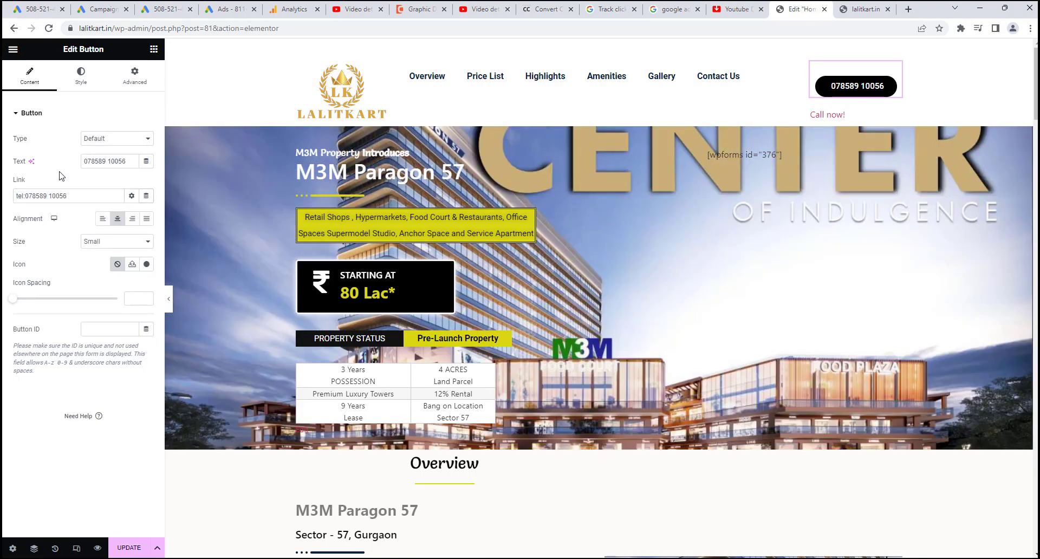
click(50, 196)
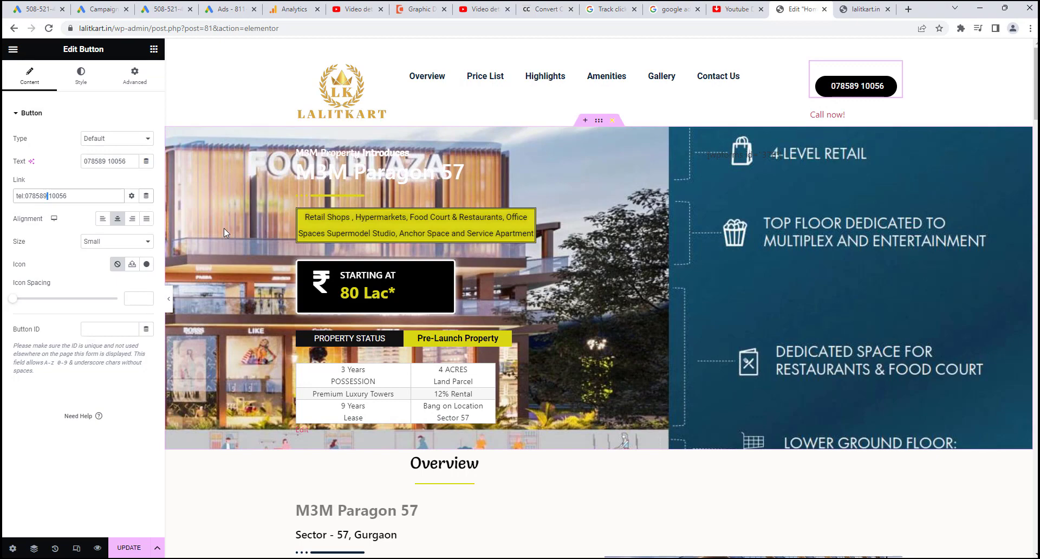
key(BackSpace)
text(-)
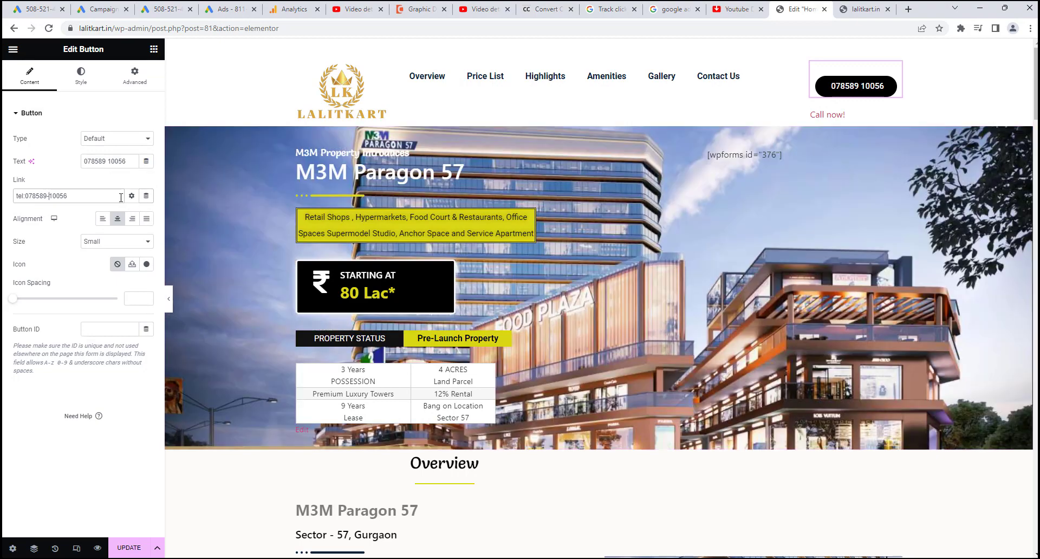
click(129, 548)
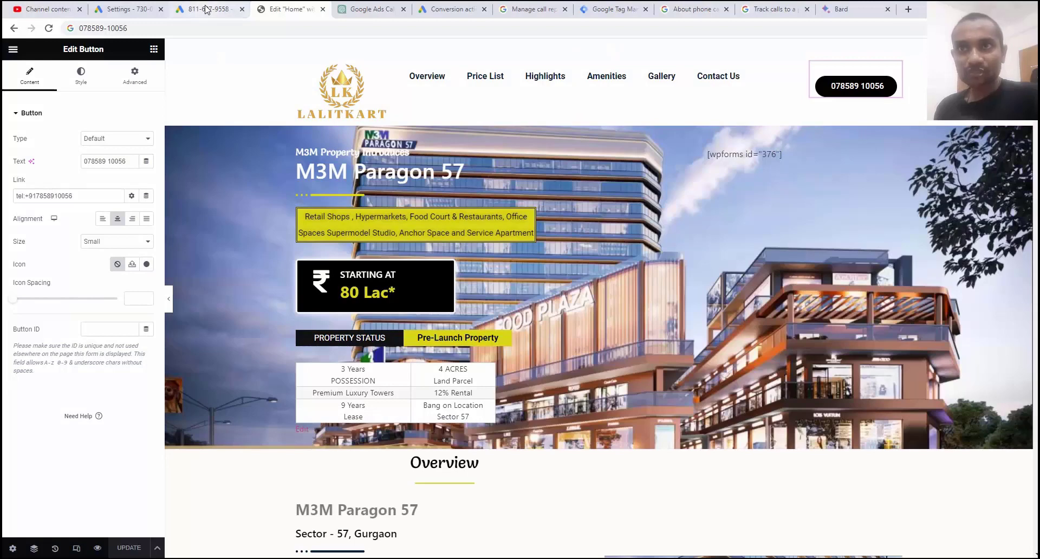
Set the minimum call length to 30 seconds in the Google Ads form.
click(206, 9)
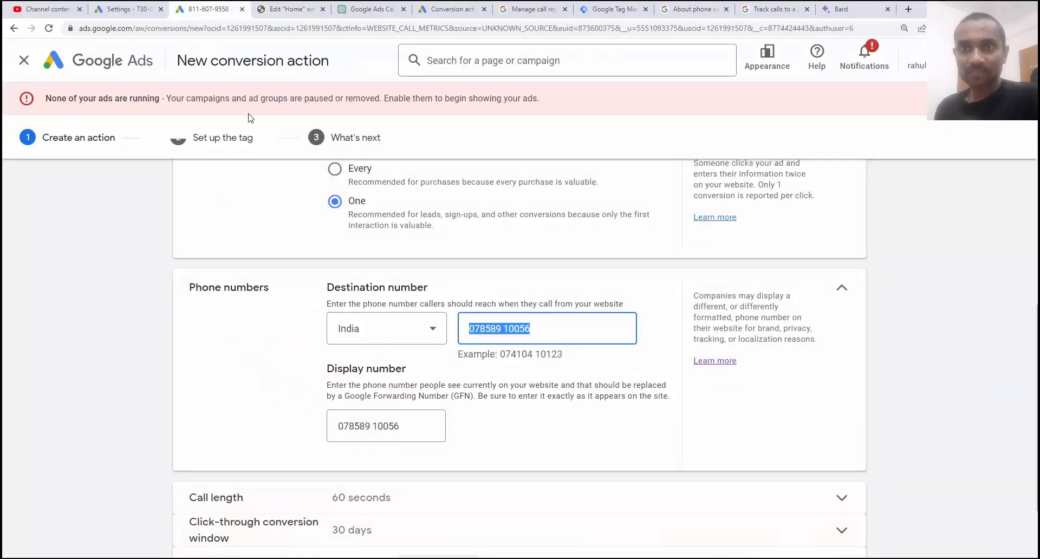
scroll(724, 316, down, 1)
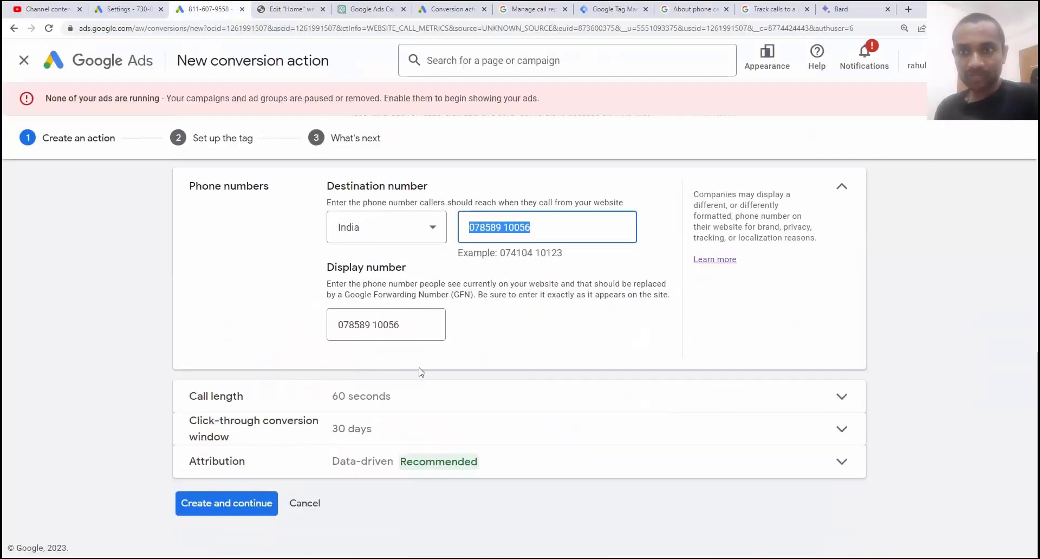
click(378, 404)
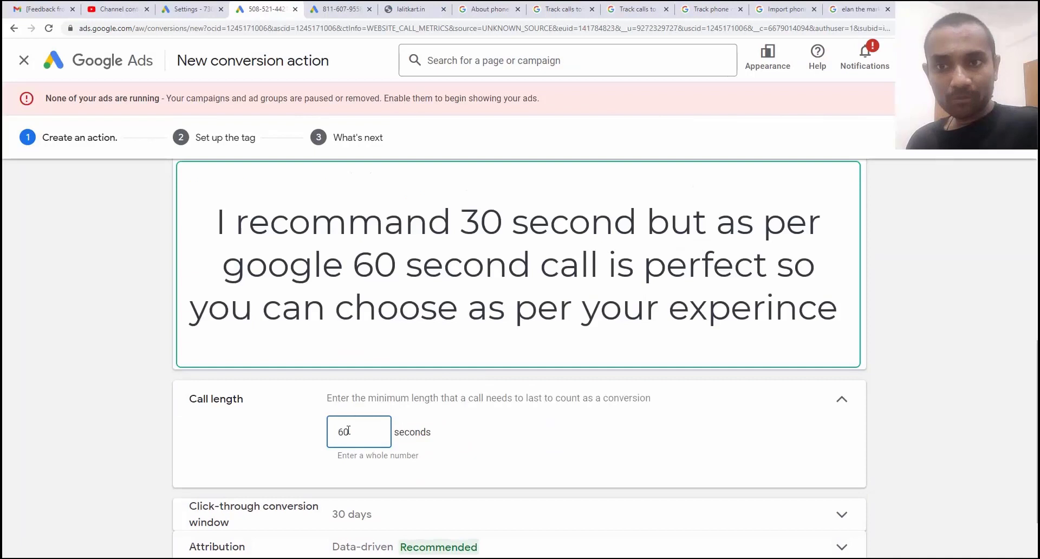
drag(343, 432, 319, 417)
text(3)
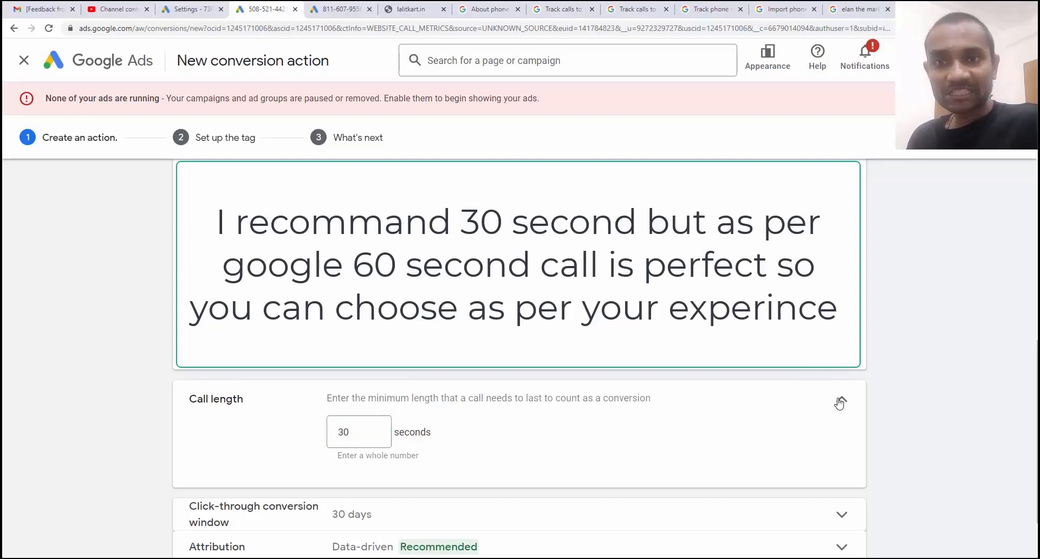
click(840, 401)
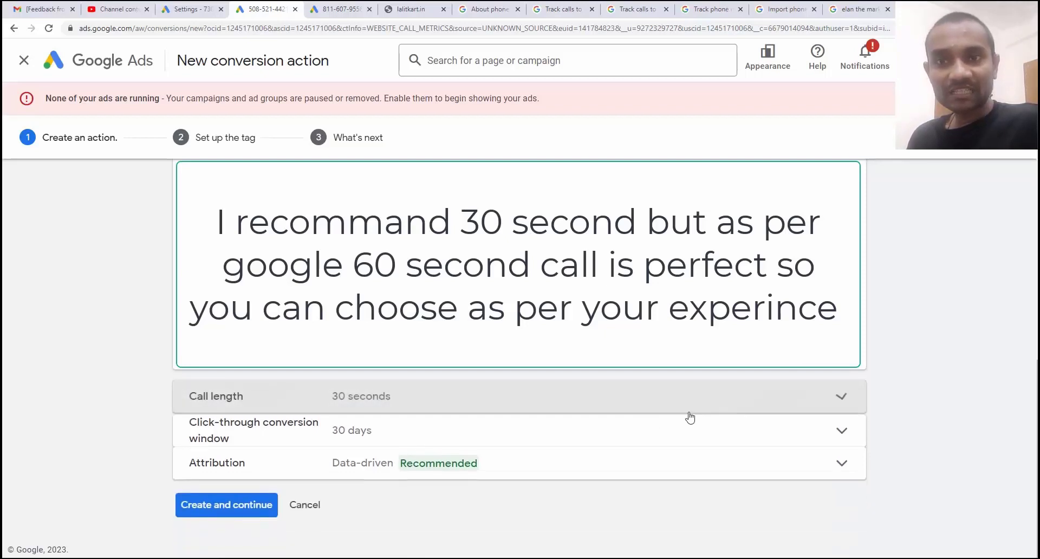
Set a 60-day click-through window, keep Data-driven attribution, and create the action.
click(441, 428)
click(382, 484)
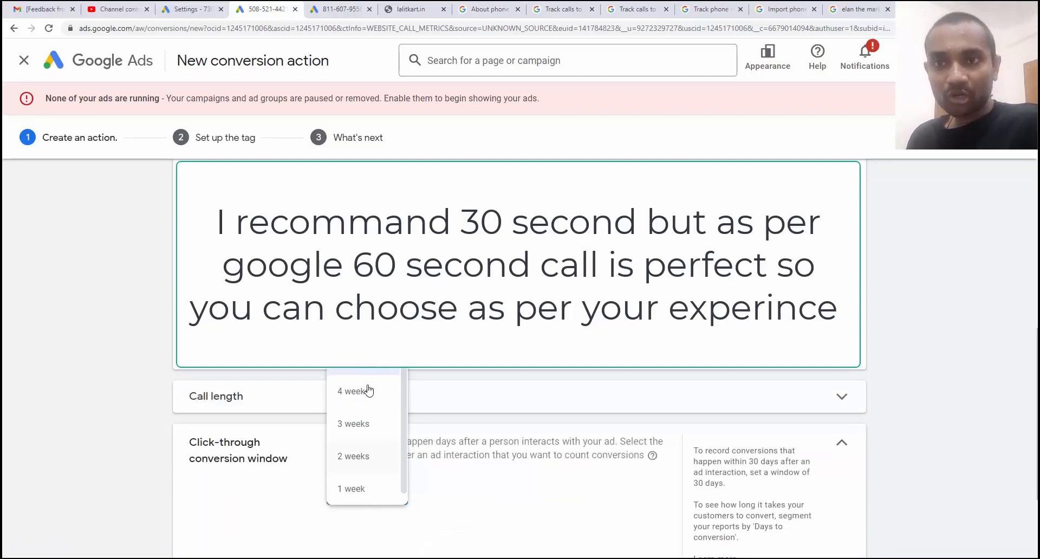
scroll(415, 421, down, 3)
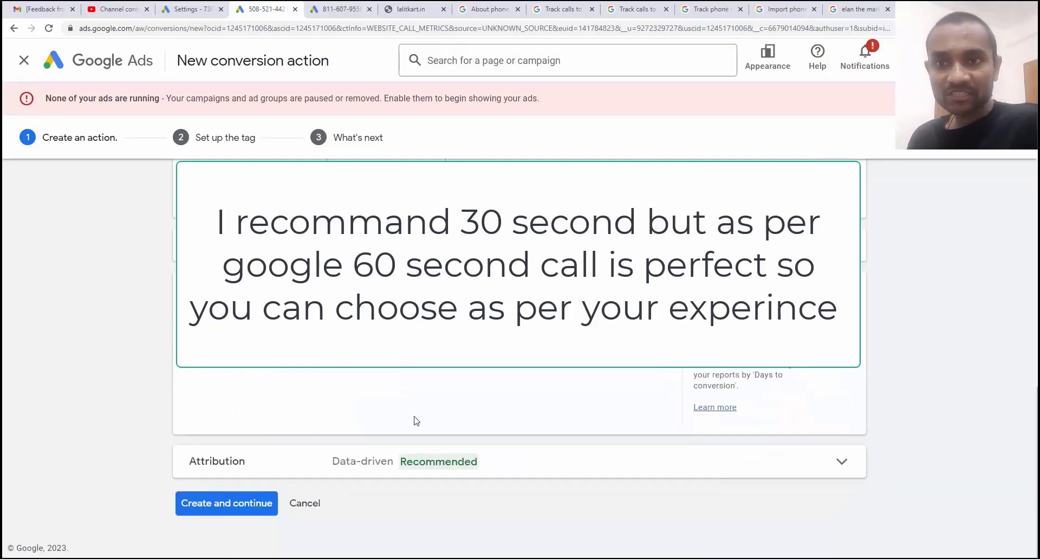
click(363, 463)
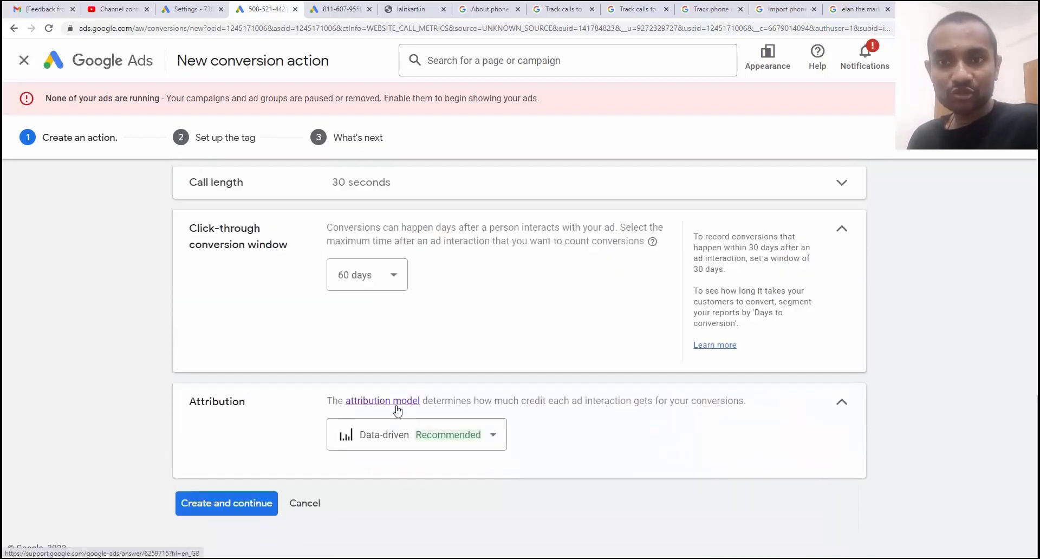
click(377, 447)
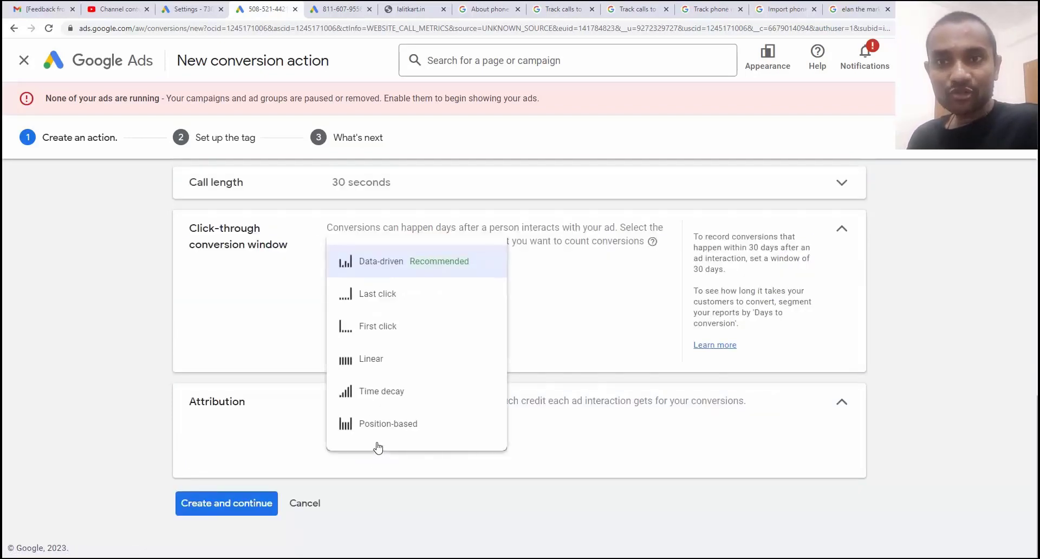
click(431, 266)
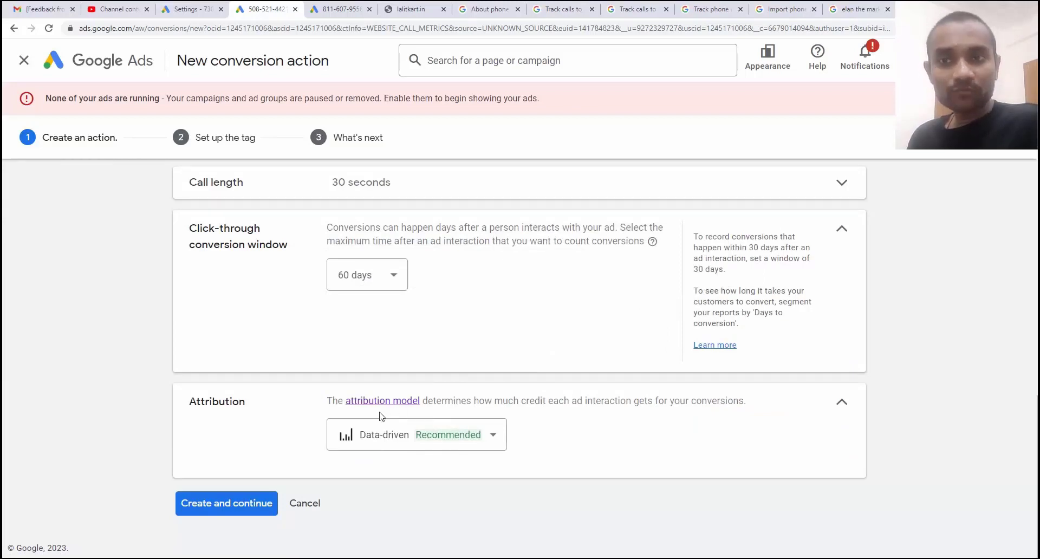
click(248, 505)
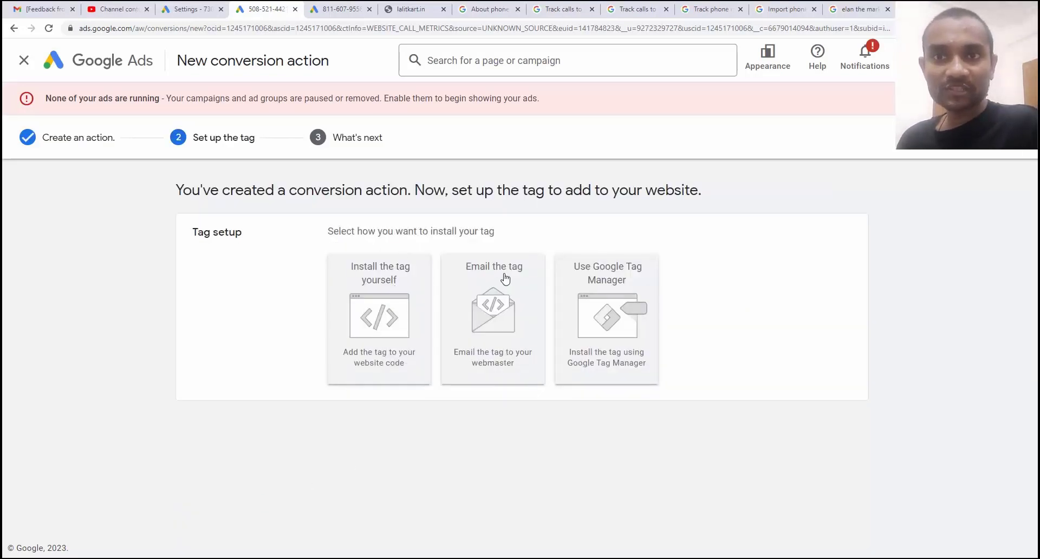
Show the conversion action's Tag Manager setup with its Conversion ID and Conversion Label.
click(583, 285)
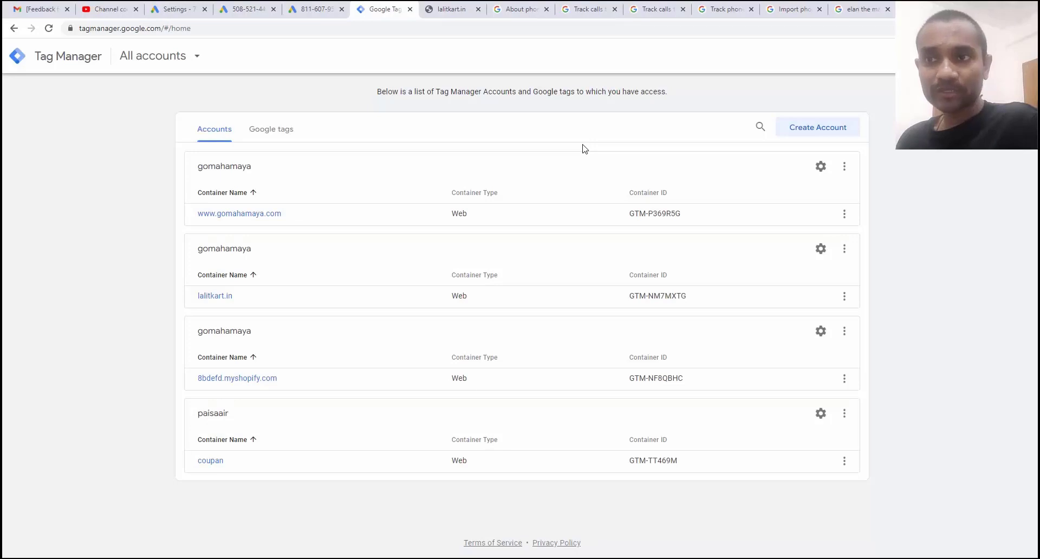
Start a new tag in the lalitkart.in container and bring up the tag type list.
click(228, 297)
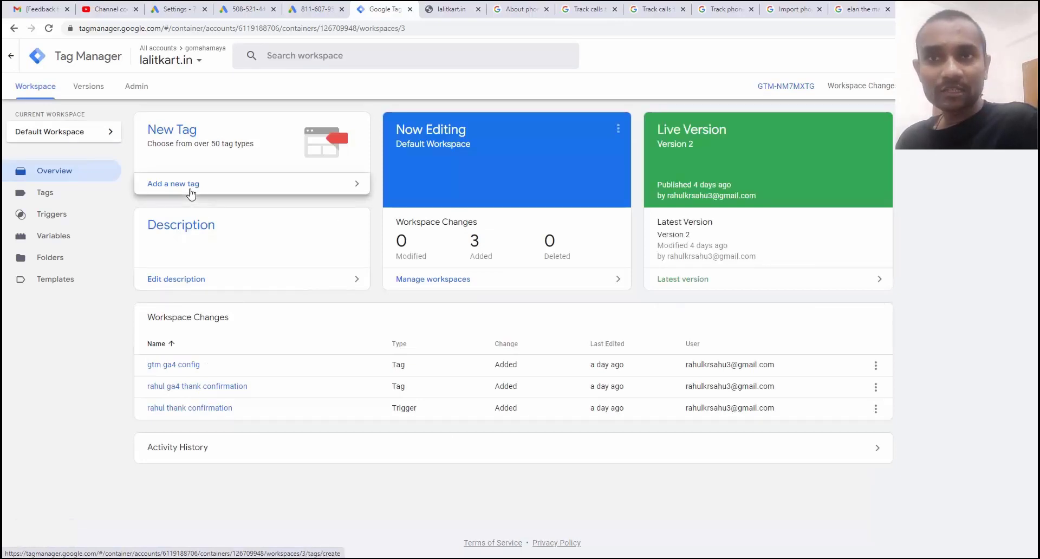
click(190, 194)
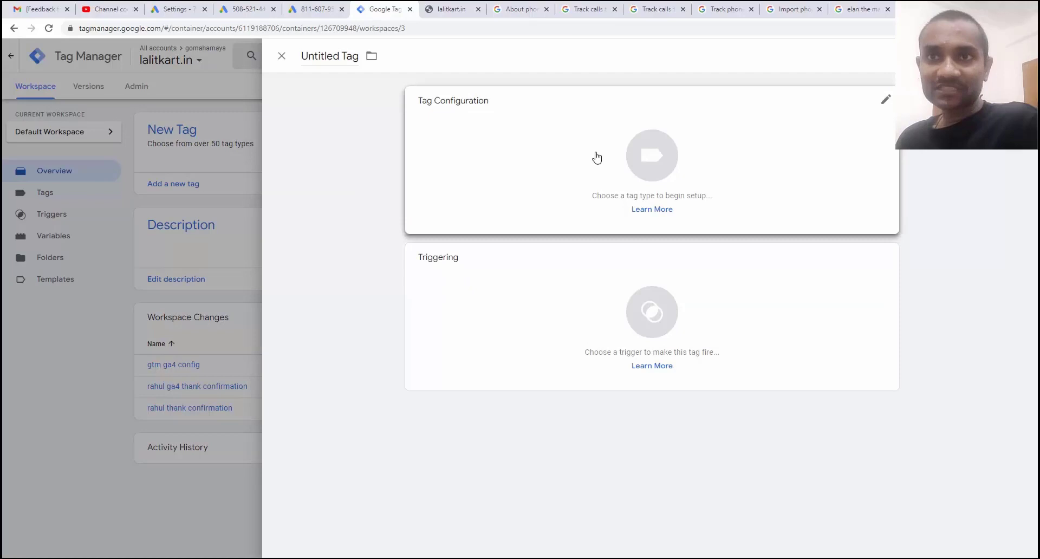
click(597, 158)
After checking the Google Ads setup instructions, set the tag type to Google Ads Conversion Tracking.
key(ctrl+Page_Up)
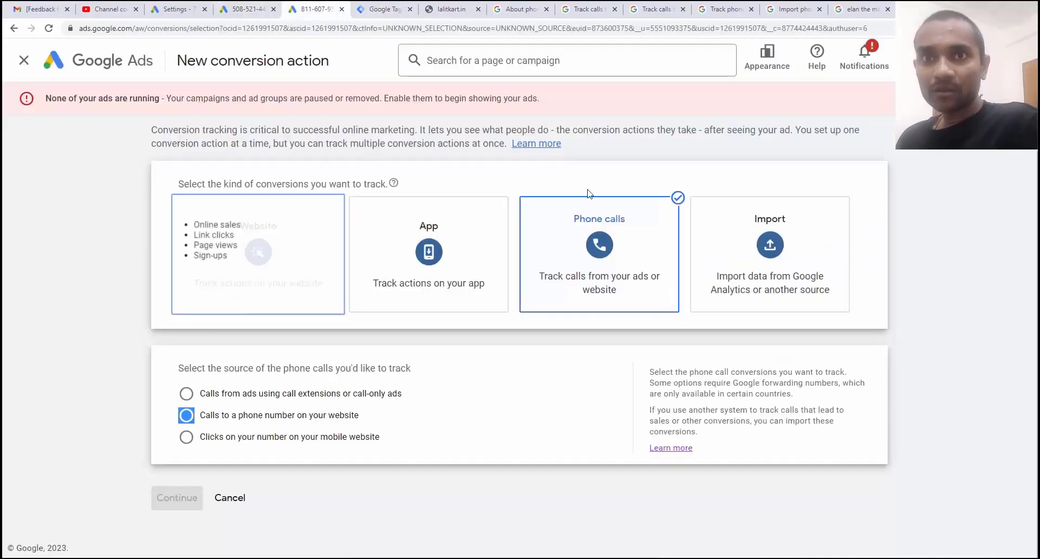
key(ctrl+Page_Up)
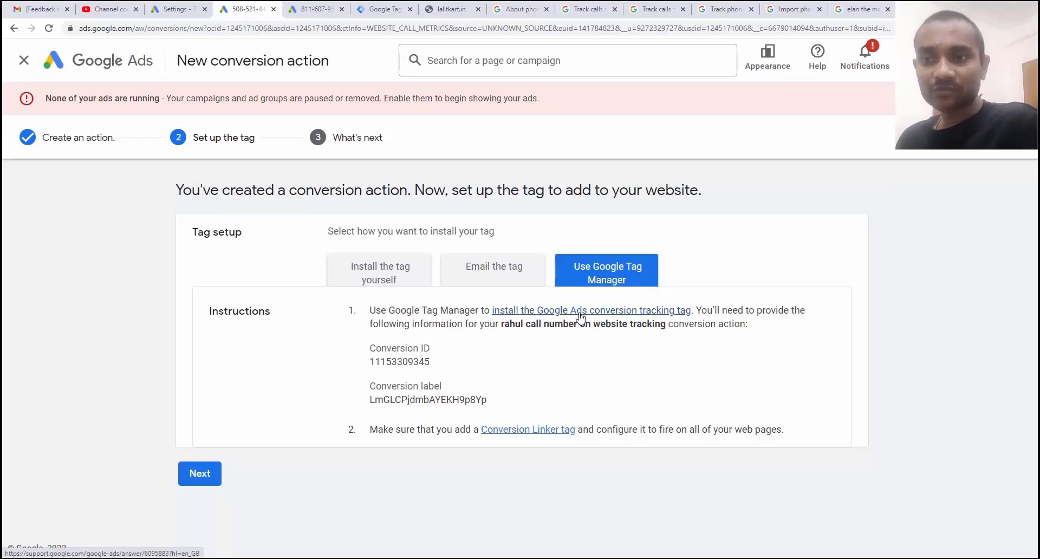
click(379, 9)
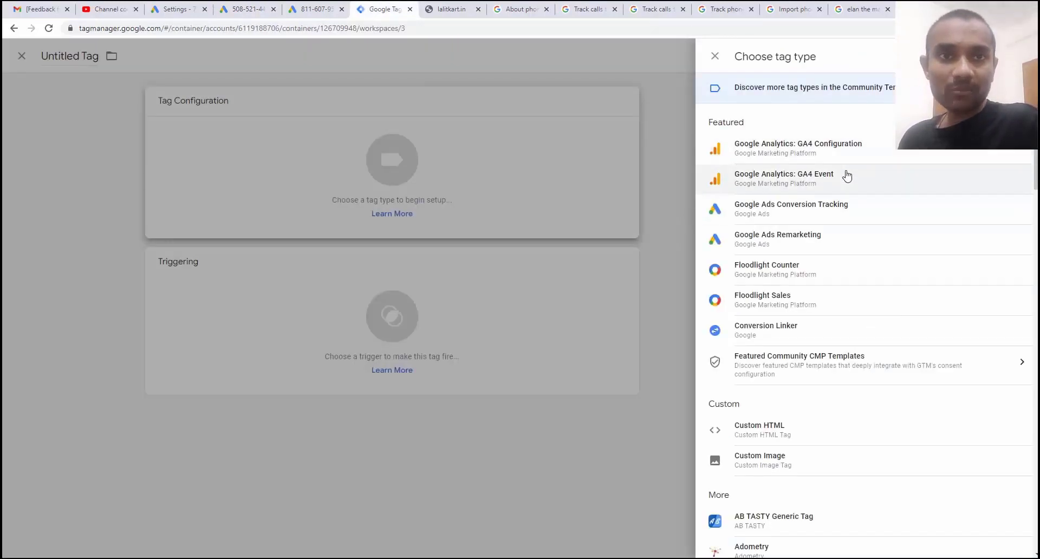
scroll(803, 160, down, 1)
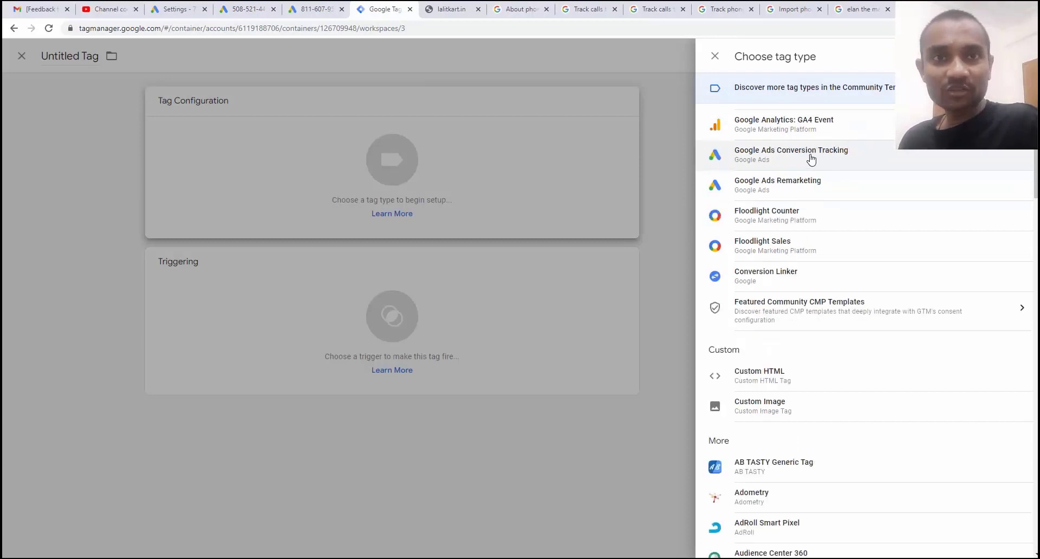
click(811, 159)
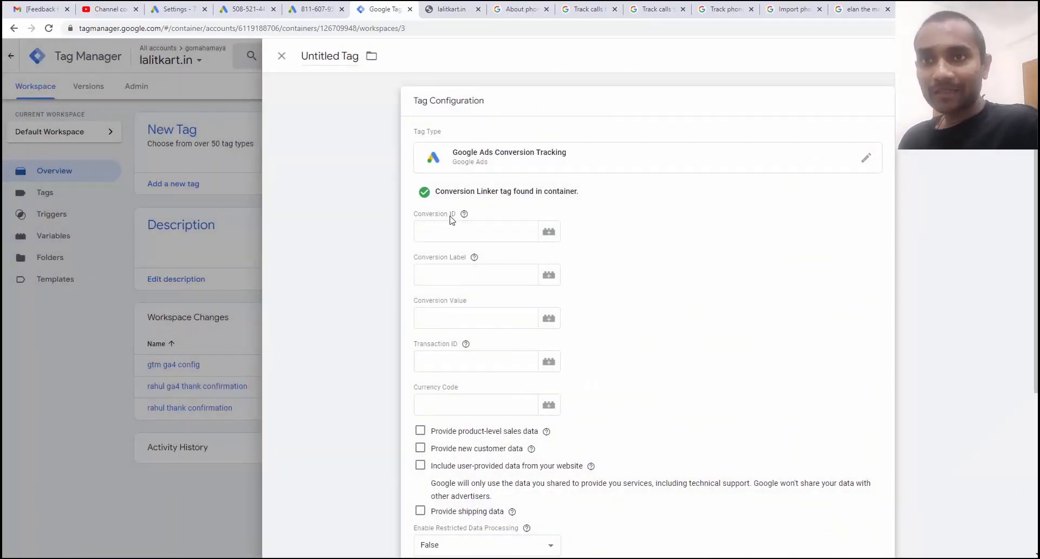
Copy the Conversion ID from Google Ads into the tag's Conversion ID field.
click(315, 9)
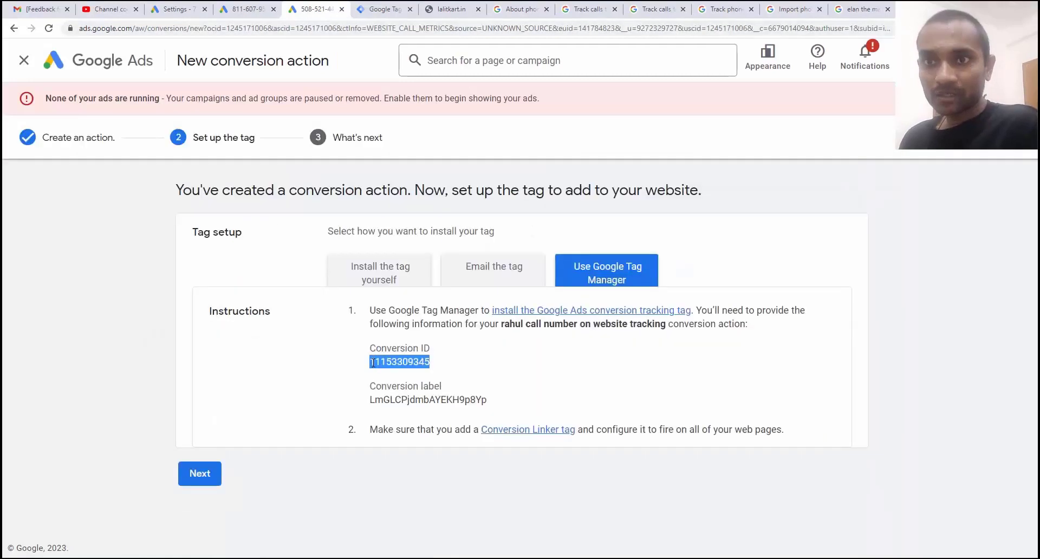
right_click(374, 363)
click(379, 374)
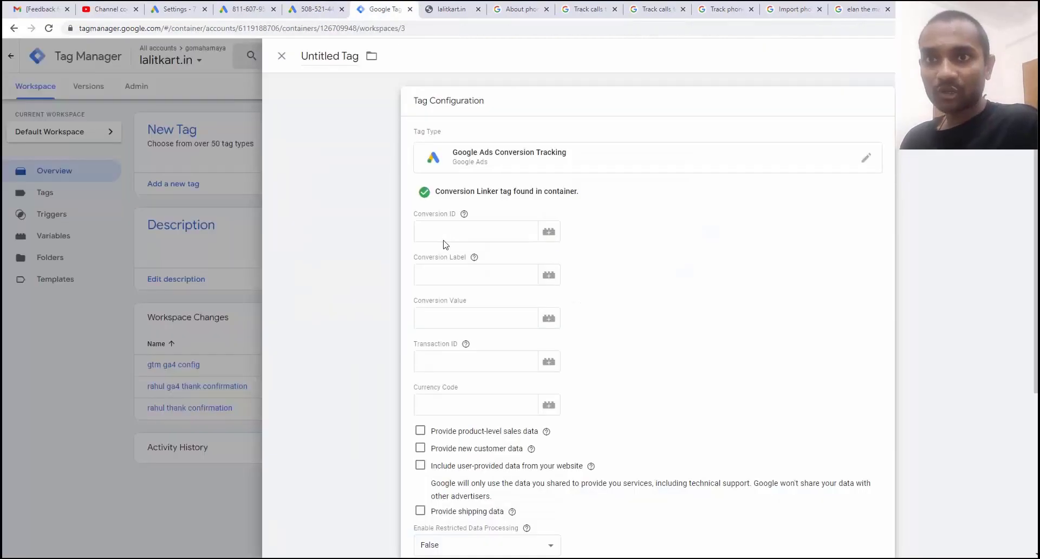
right_click(441, 236)
click(469, 318)
Copy the conversion label from Google Ads into the tag's Conversion Label field.
click(314, 9)
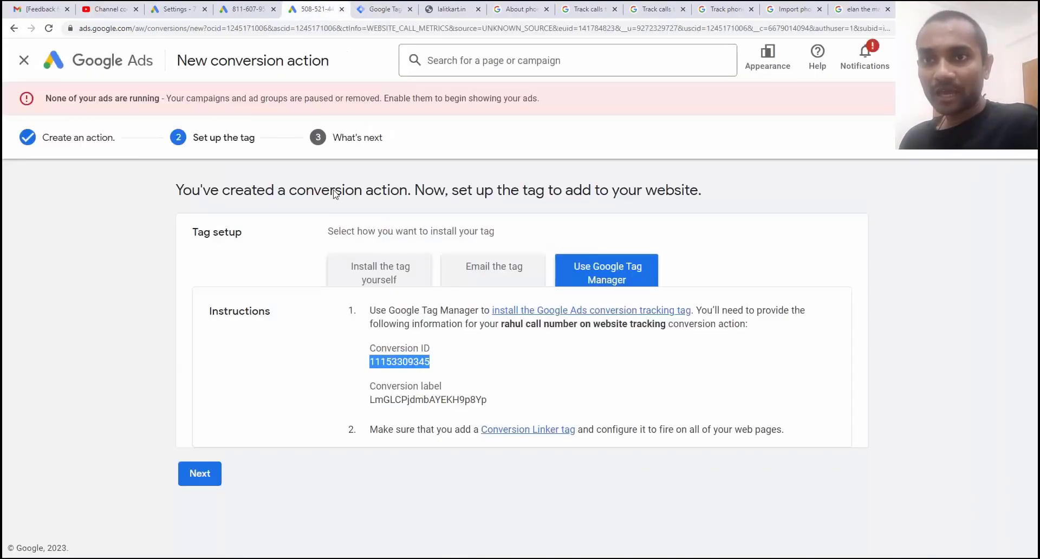
drag(489, 401, 368, 403)
key(ctrl+c)
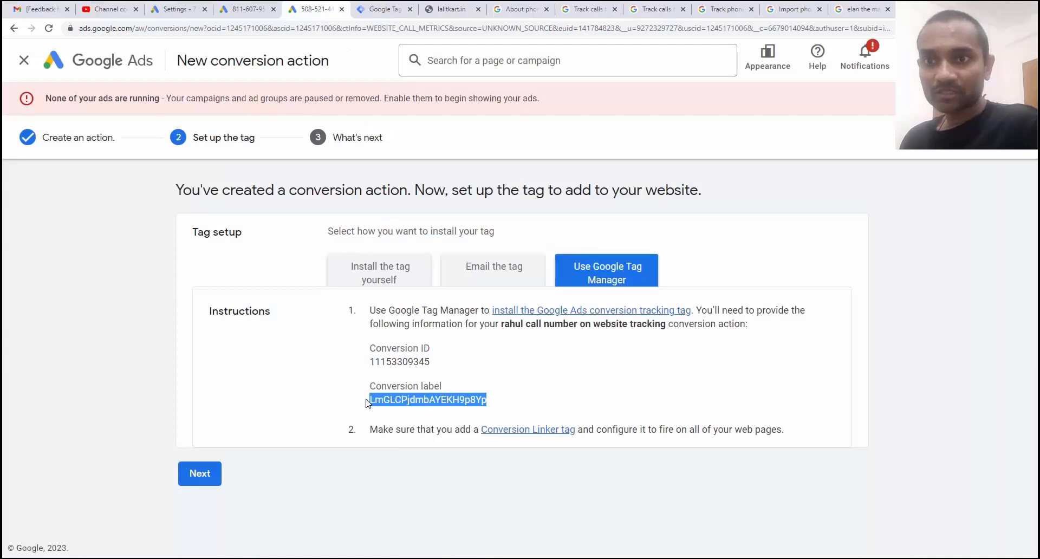
click(382, 10)
right_click(449, 279)
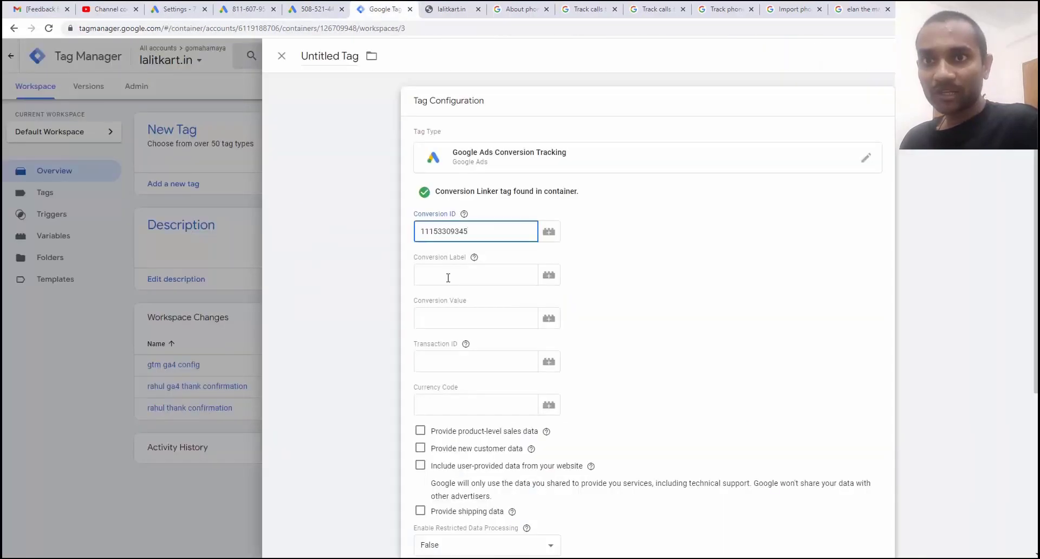
click(474, 363)
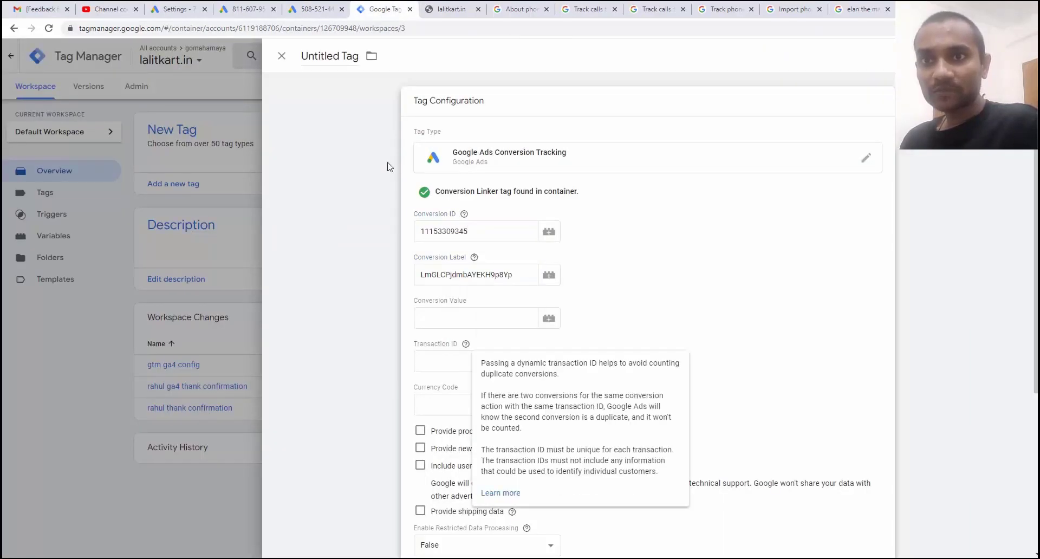
key(ctrl+shift+Tab)
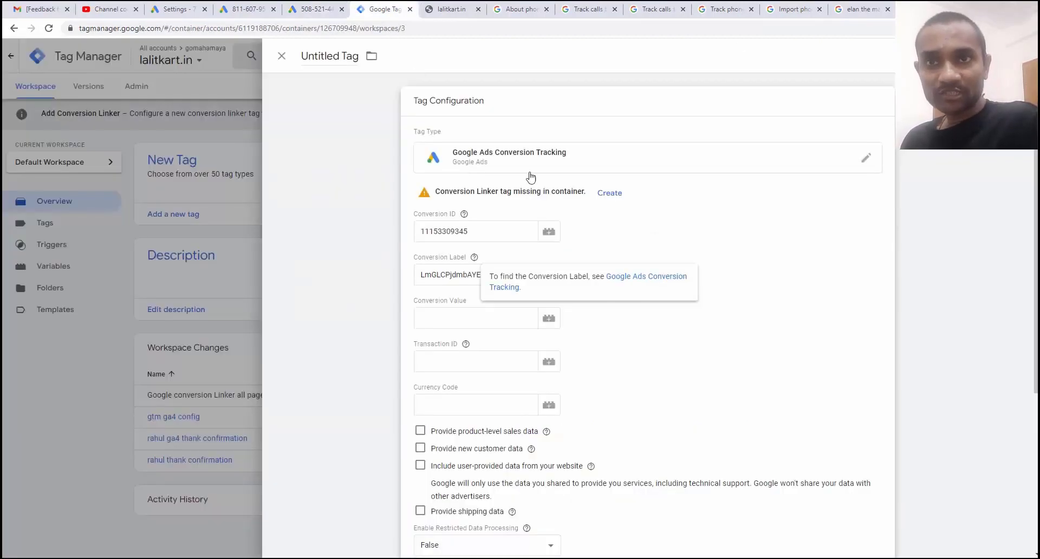
click(386, 9)
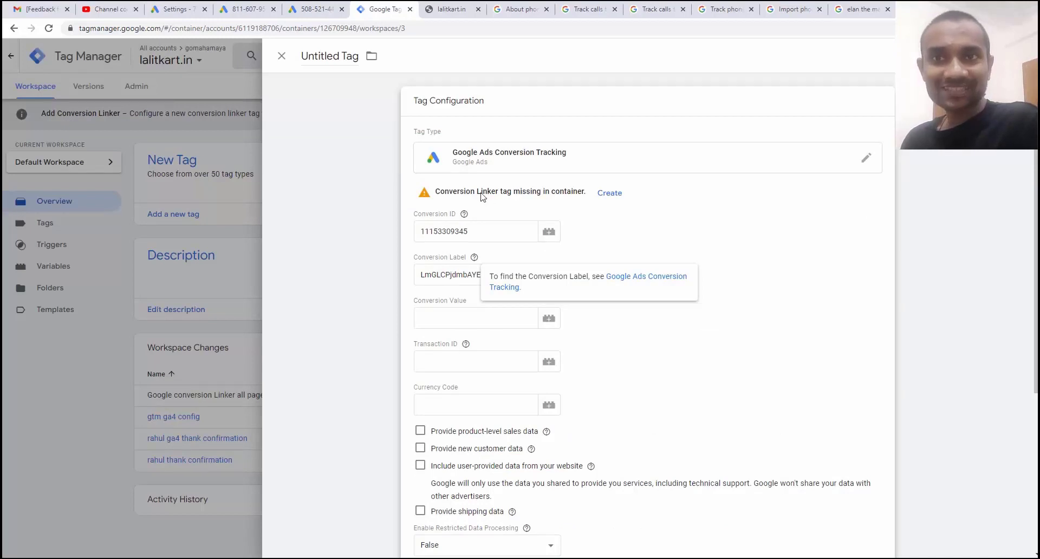
Create the missing Conversion Linker tag with linking enabled on all page URLs.
click(610, 194)
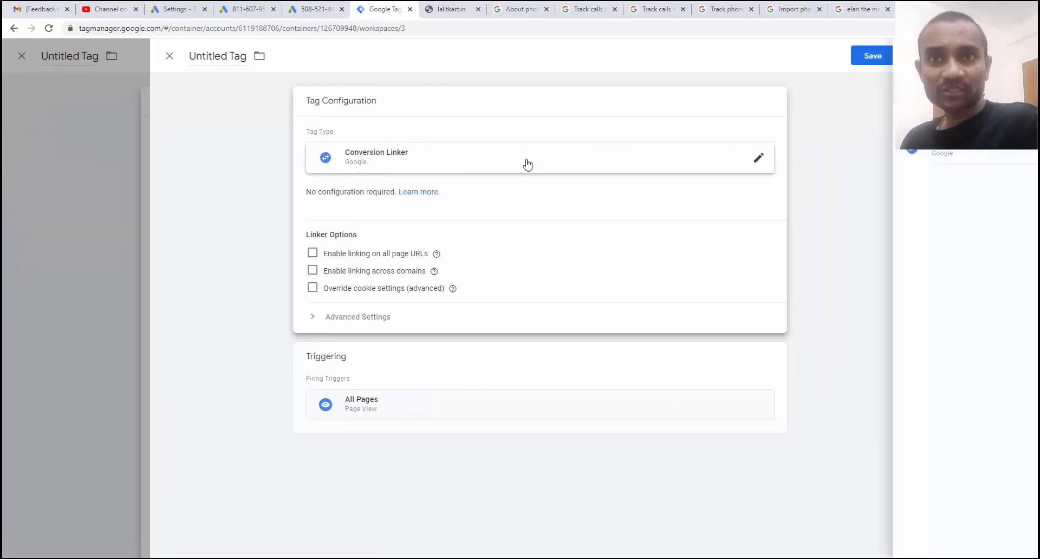
click(525, 163)
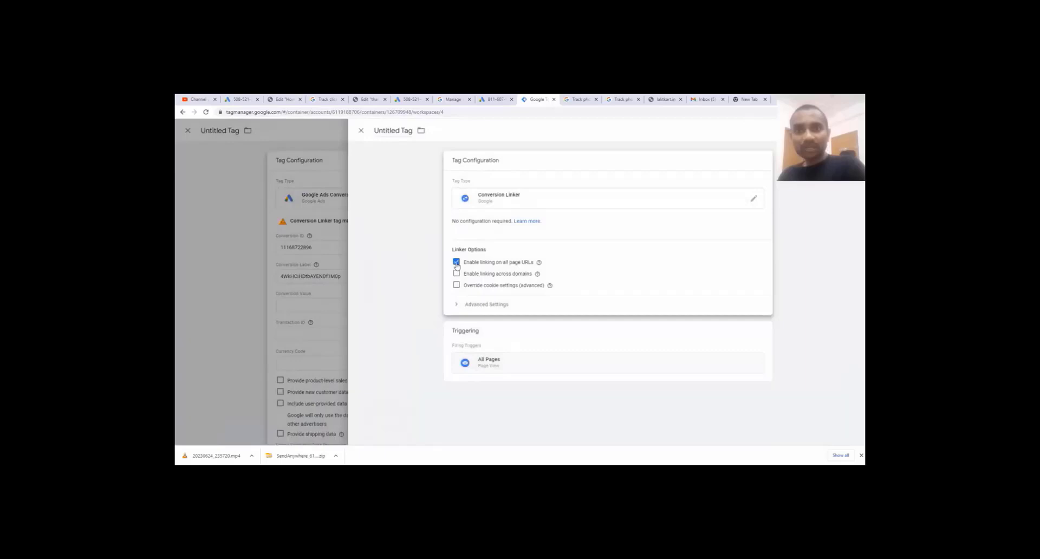
click(716, 241)
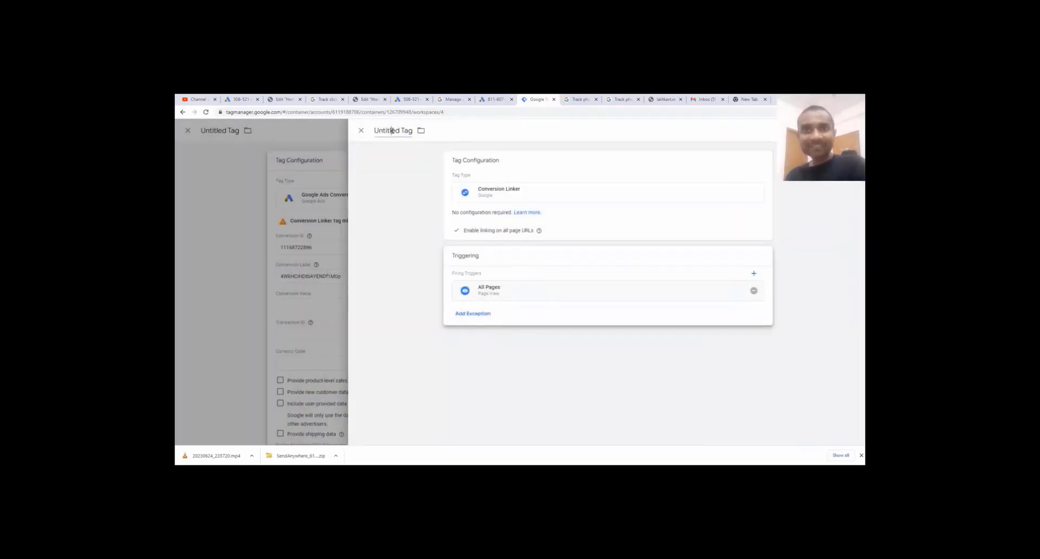
Name the linker tag with the user's name plus 'google conversion linker' and save it.
click(392, 131)
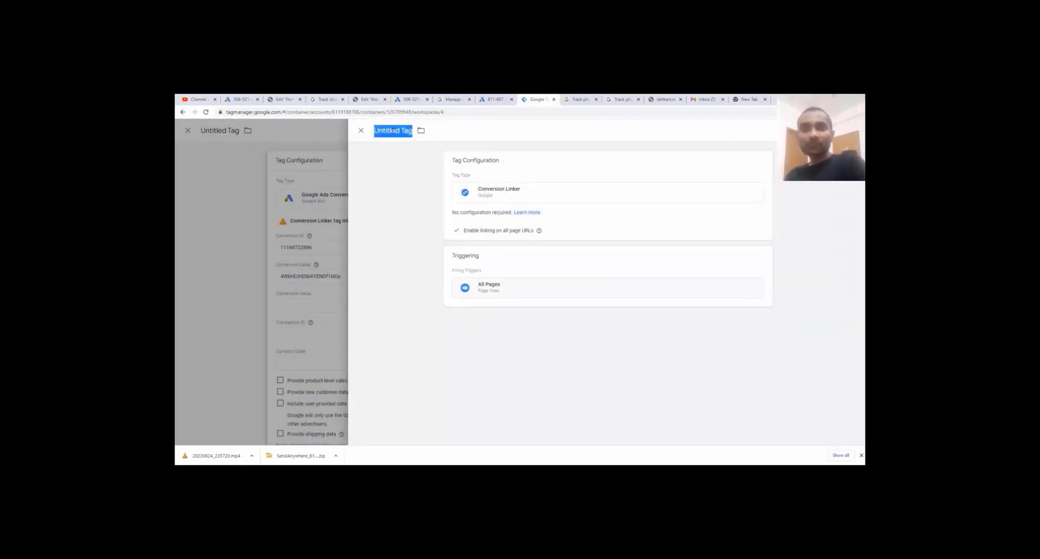
click(392, 131)
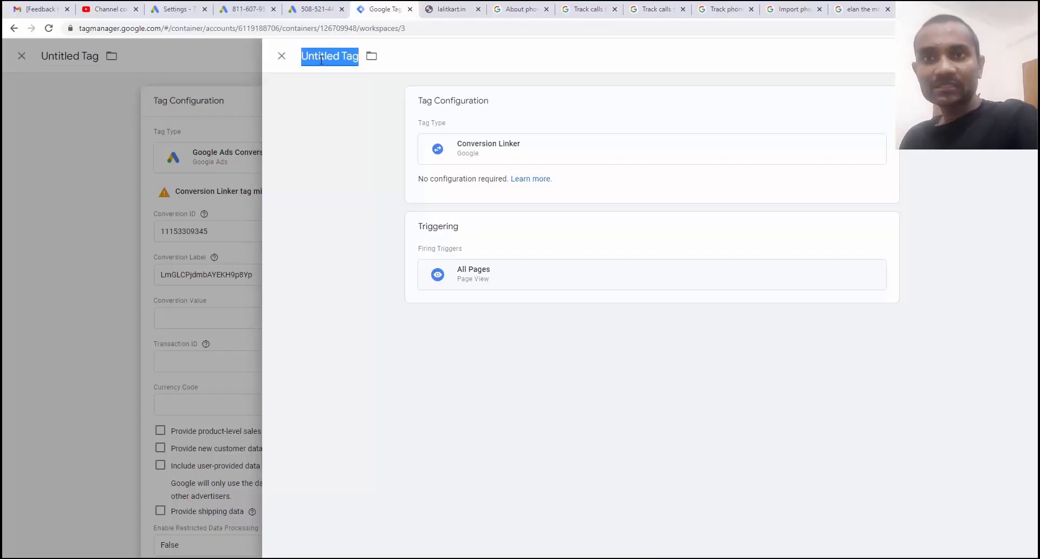
text(ra)
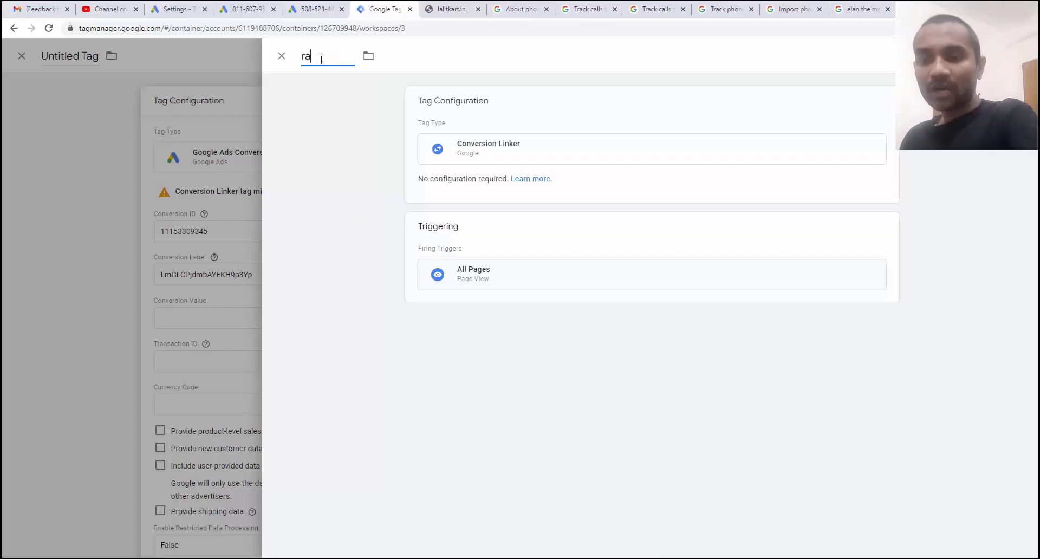
text(hul google conv)
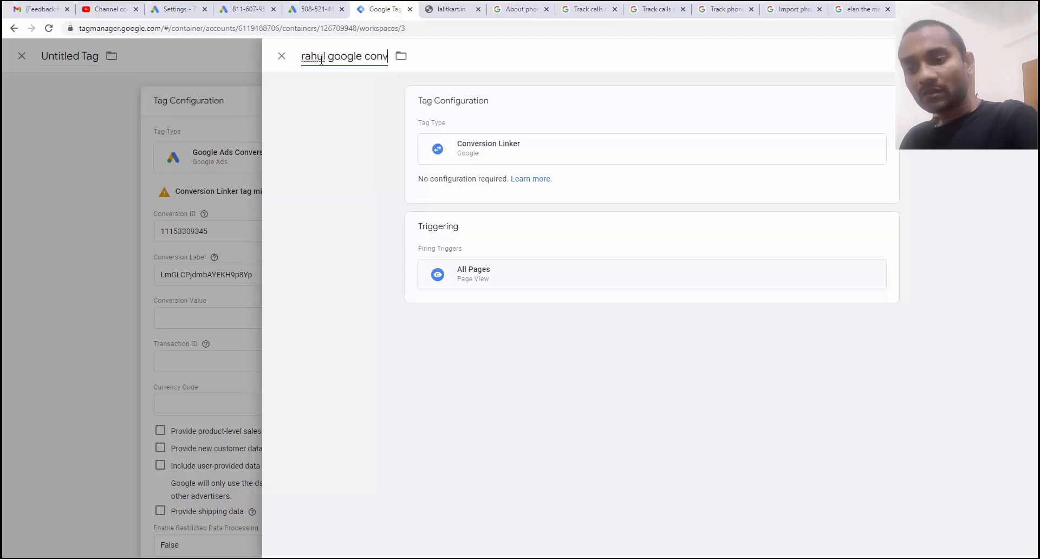
text(ersion linker)
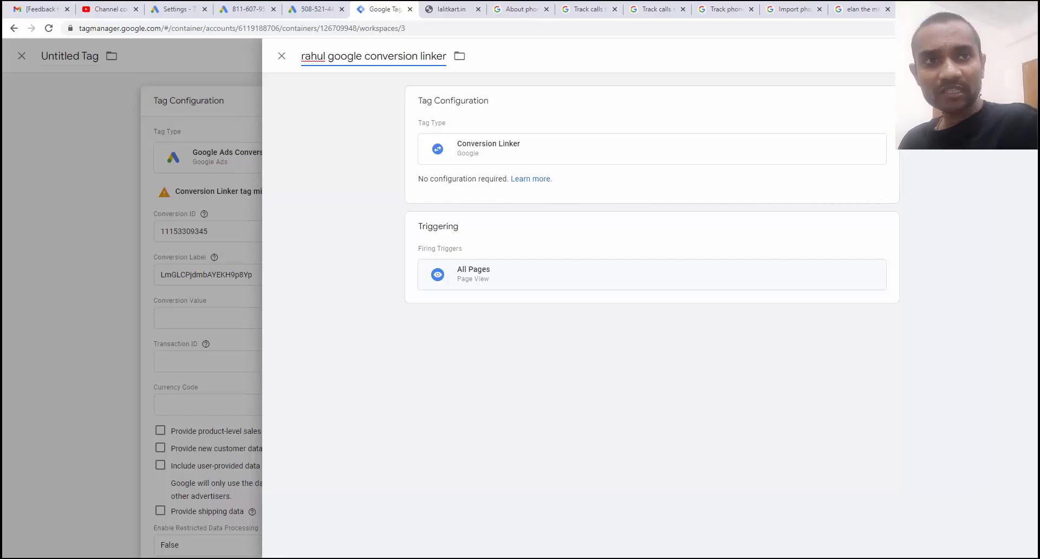
click(1013, 56)
Set the conversion tag's trigger to All Pages and save it.
scroll(546, 303, down, 3)
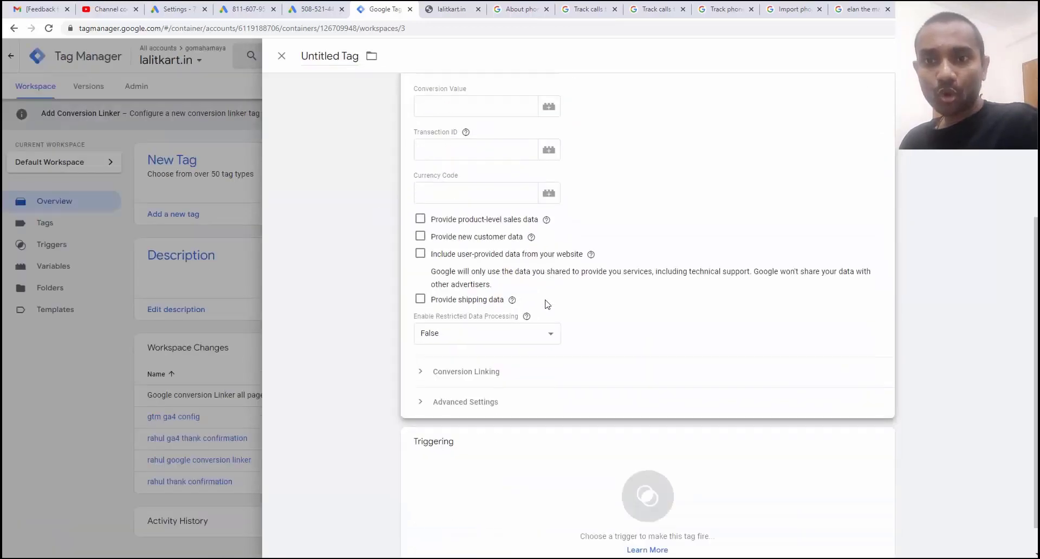
scroll(546, 303, down, 1)
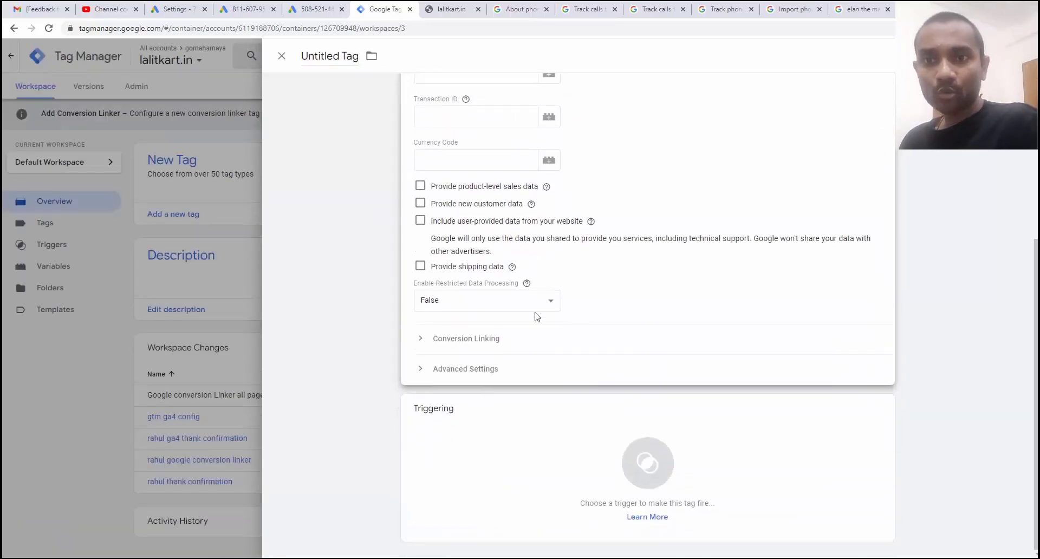
click(528, 490)
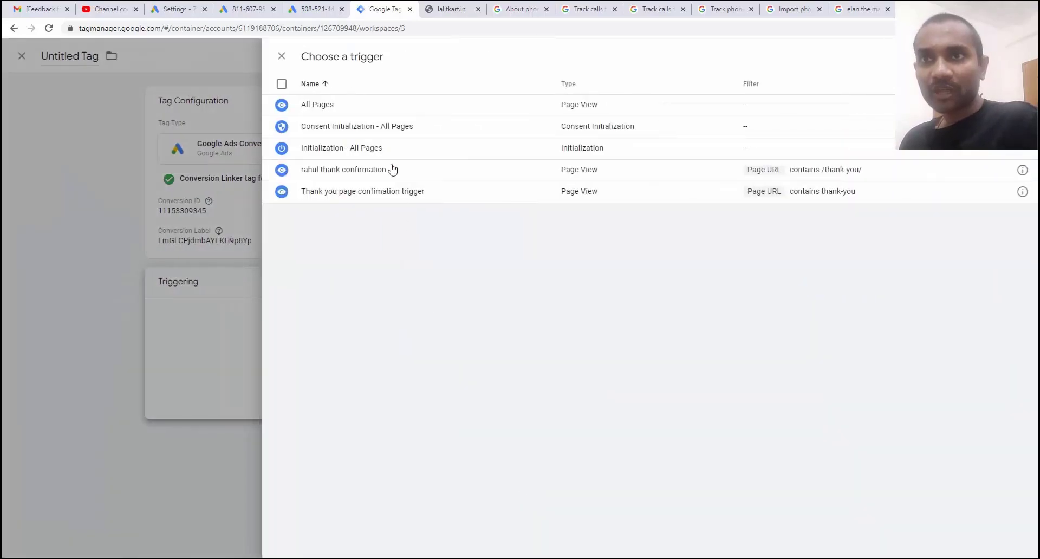
click(347, 106)
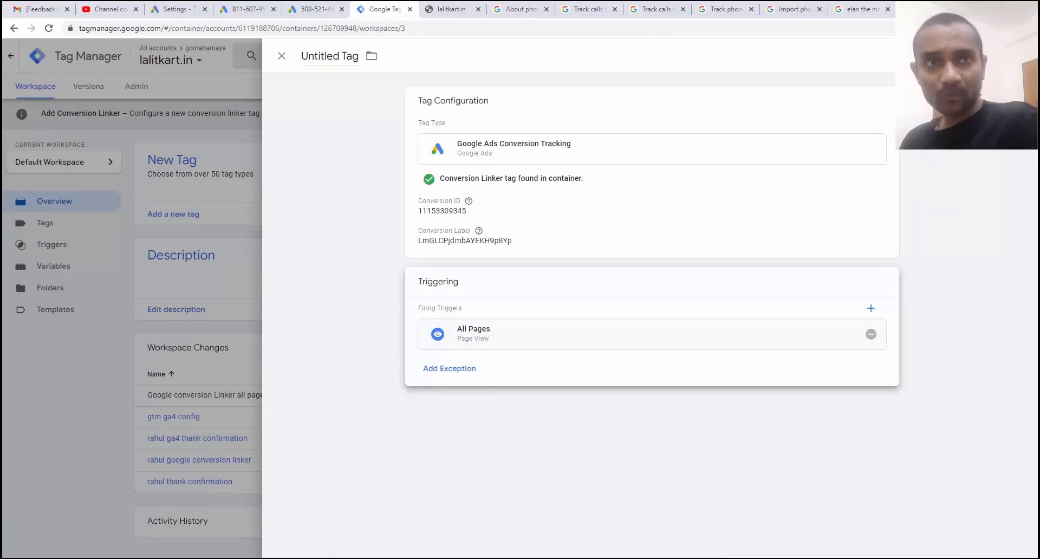
click(1013, 56)
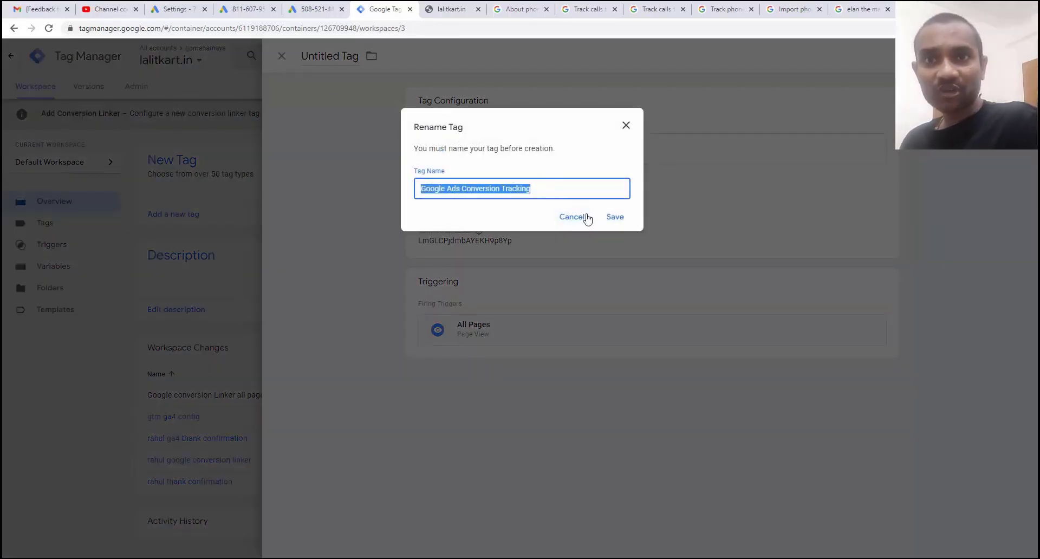
Rename the tag to 'Google Ads Conversion Tracking phone number' and save.
click(544, 190)
text(phone number)
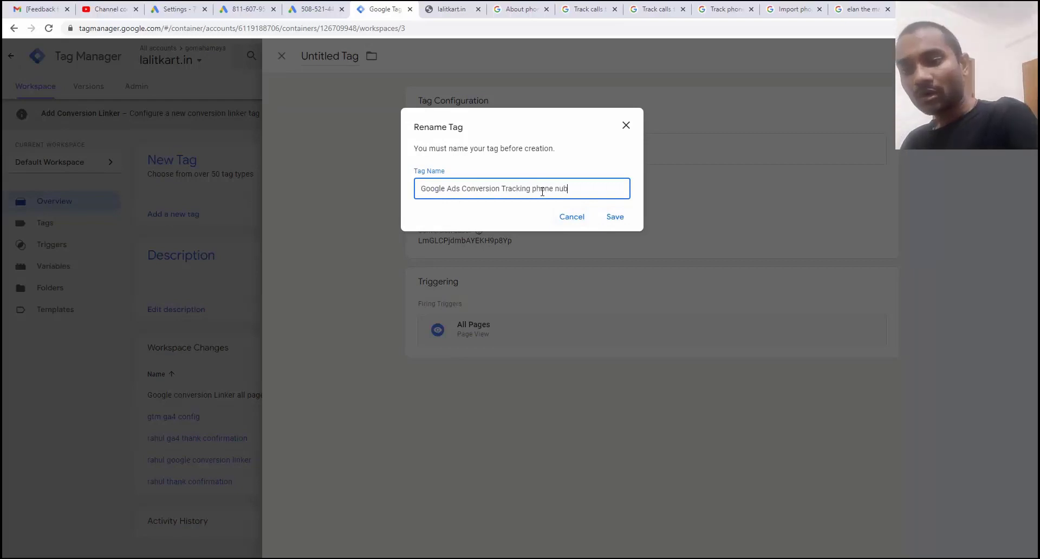
click(605, 219)
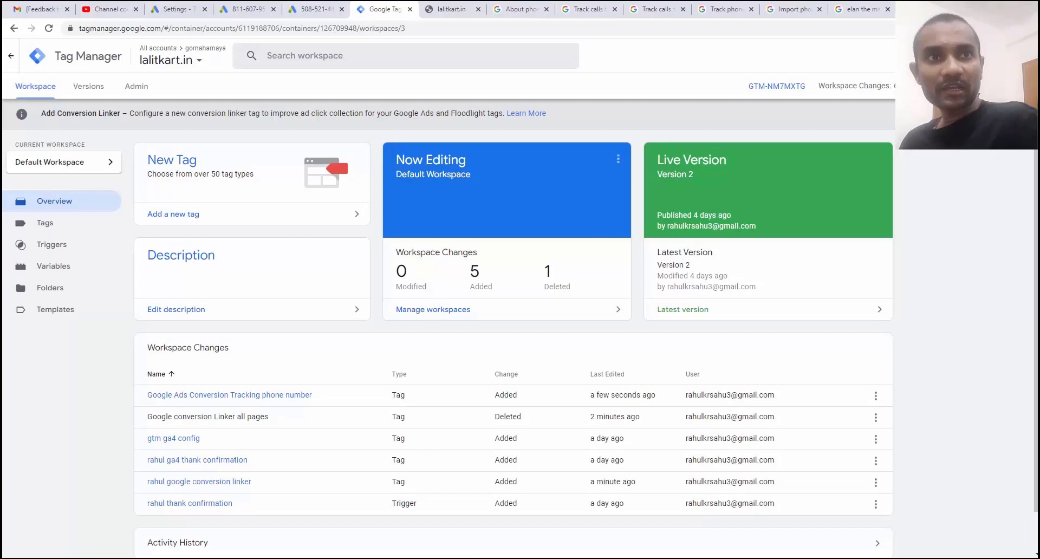
Submit the changes with version name and description 'google ads call tracking updated'.
click(1008, 86)
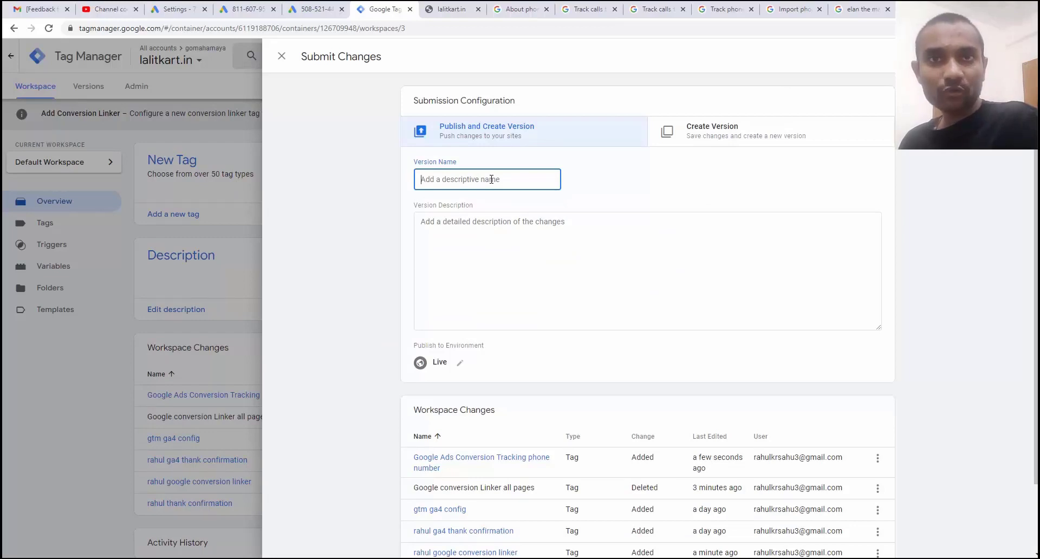
text(google a)
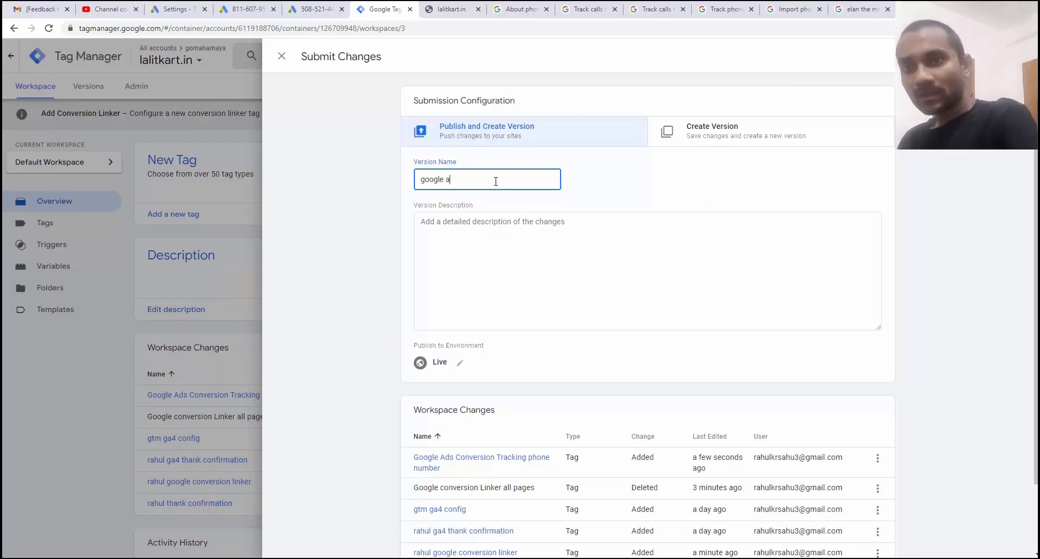
text(ds call trac)
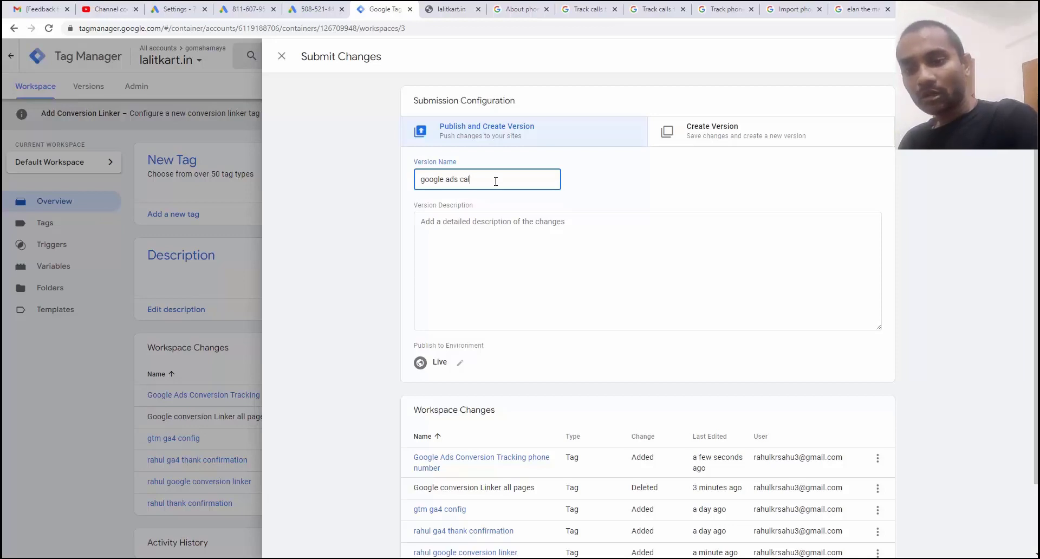
text(king updated)
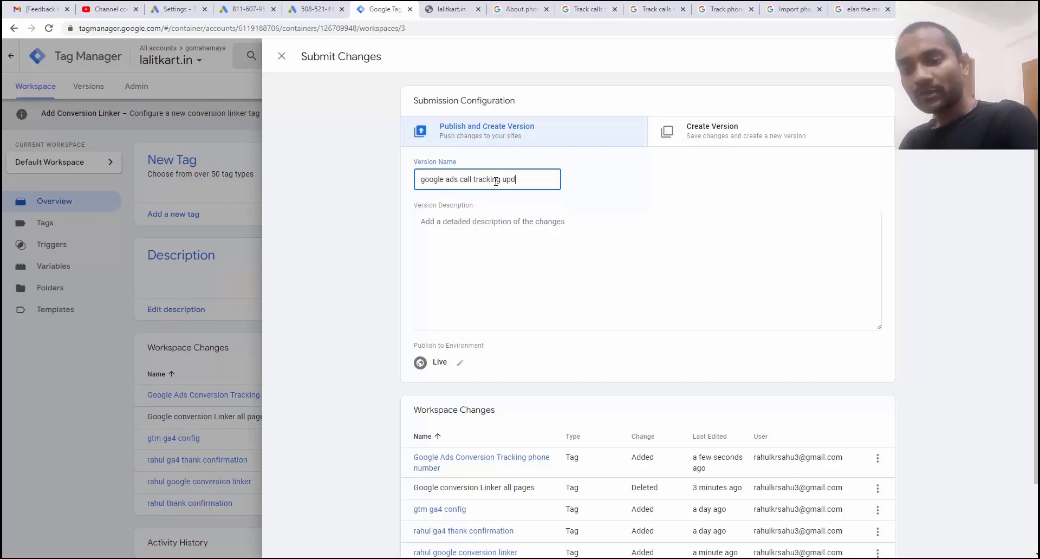
key(ctrl+a)
key(ctrl+c)
click(487, 254)
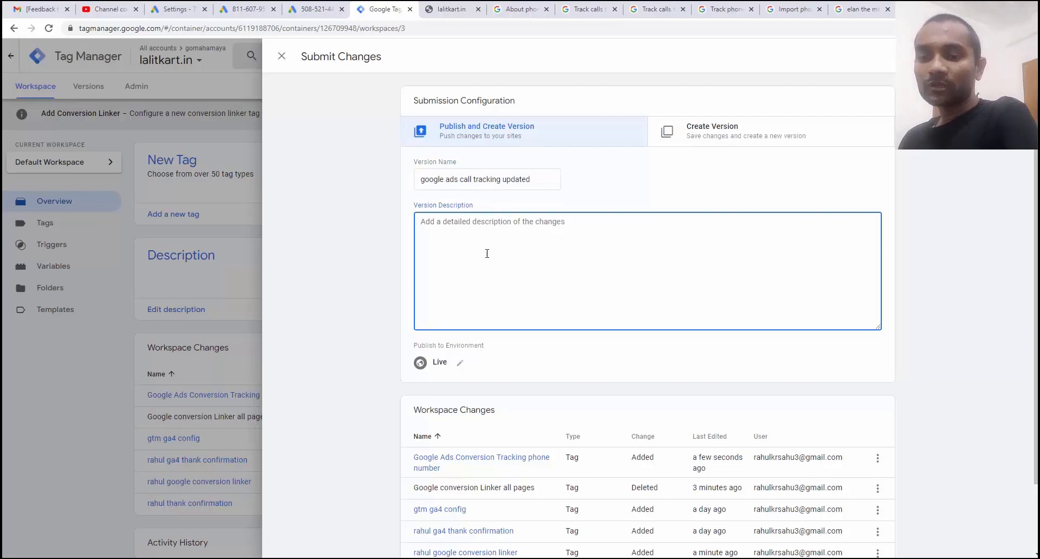
key(ctrl+v)
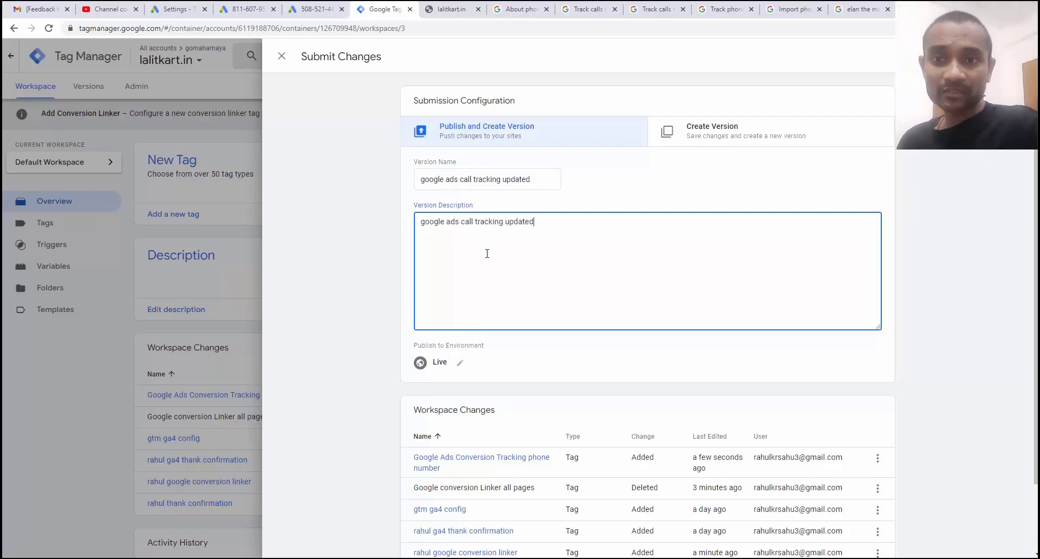
Publish the new version live, then finish the tag setup step in Google Ads.
click(320, 10)
click(382, 9)
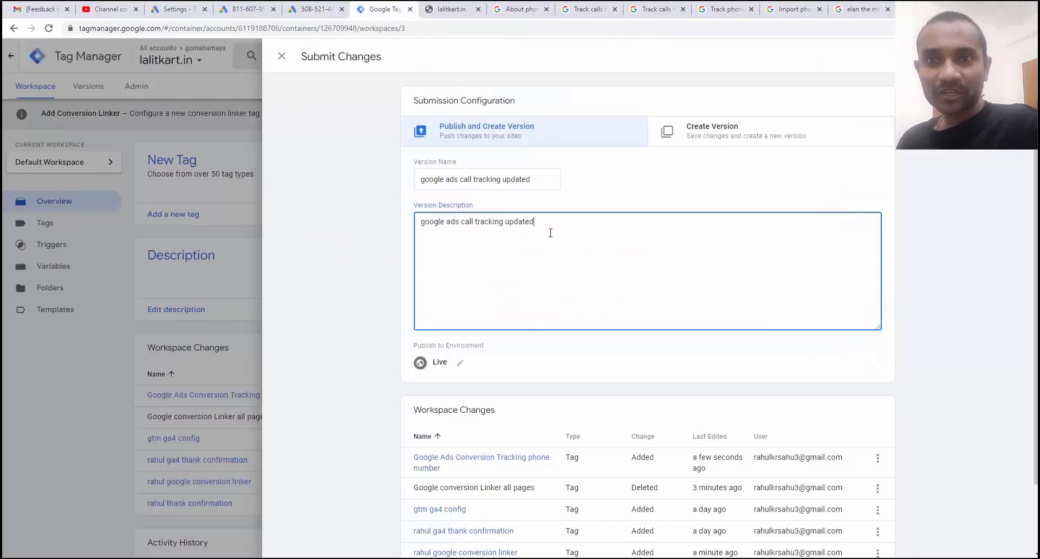
drag(534, 222, 420, 223)
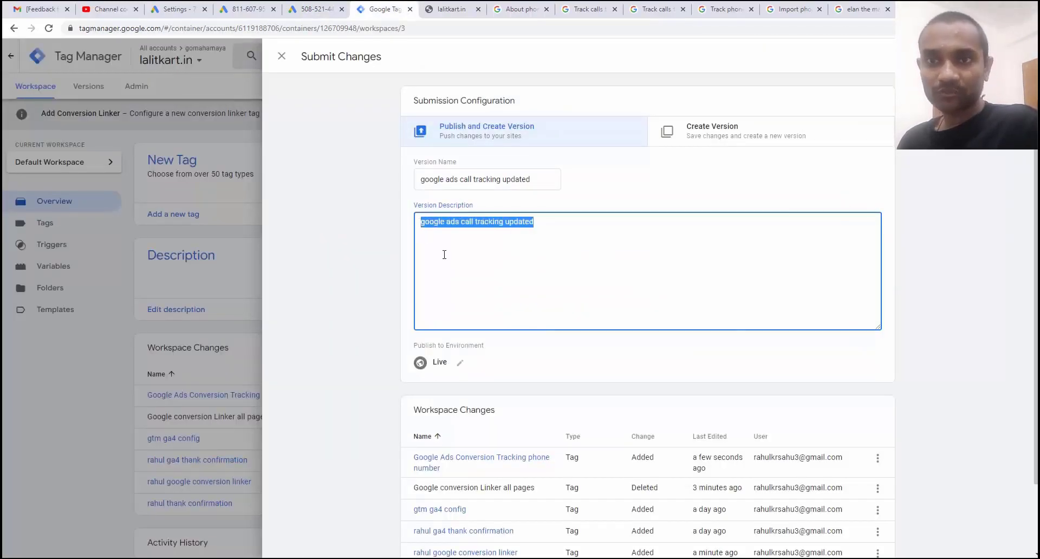
click(1002, 56)
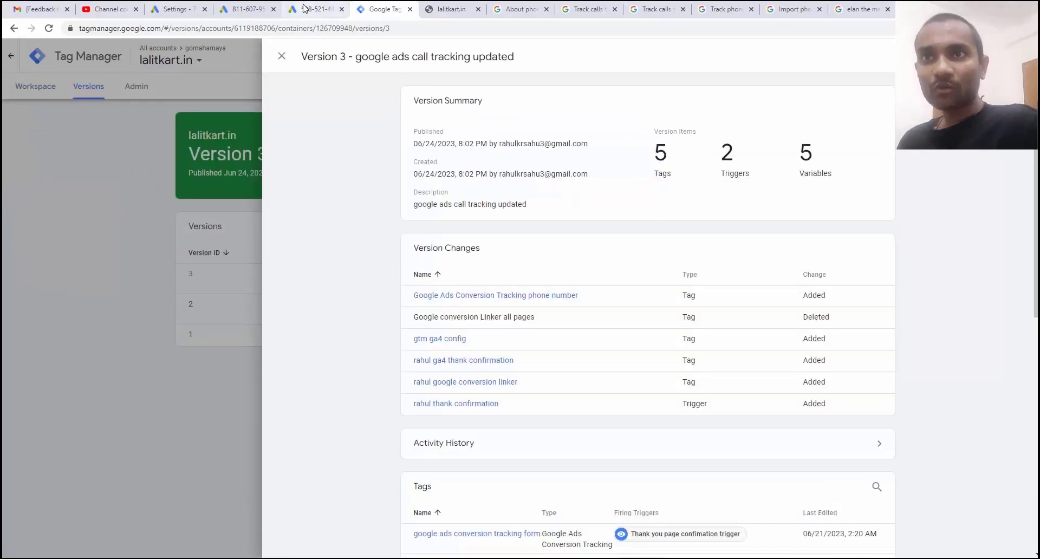
click(314, 9)
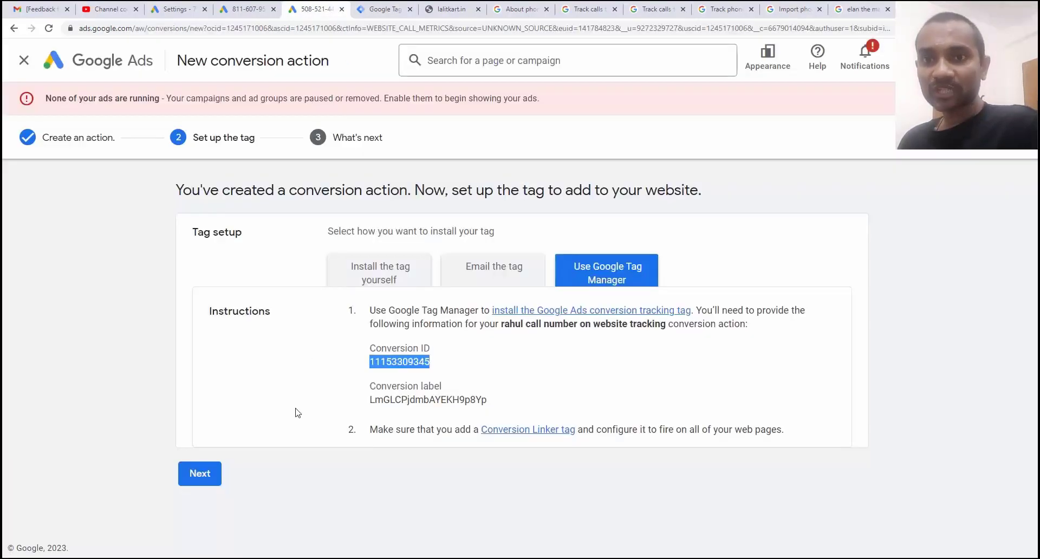
click(202, 481)
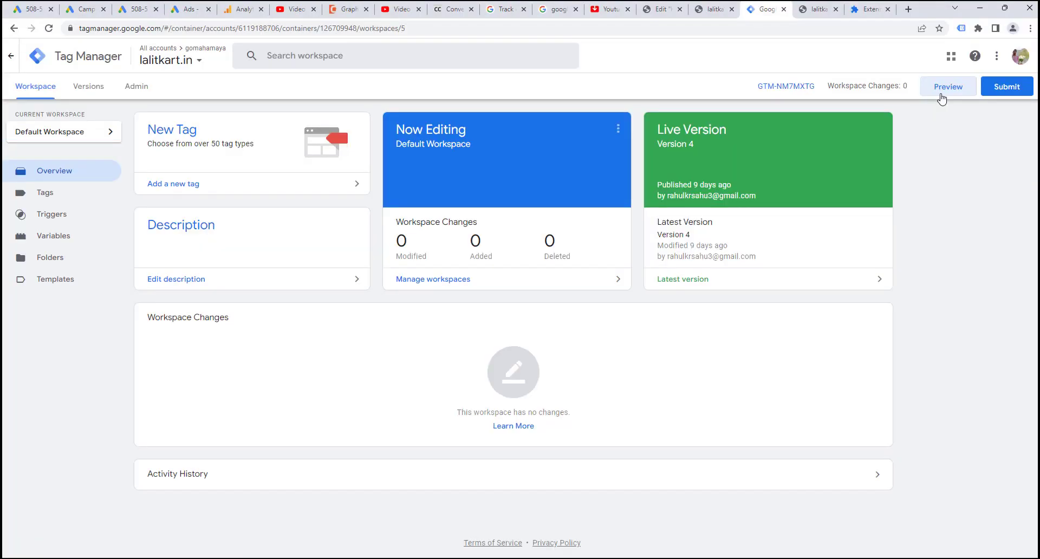
Launch a Tag Manager preview session and copy the lalitkart.in site address.
click(943, 88)
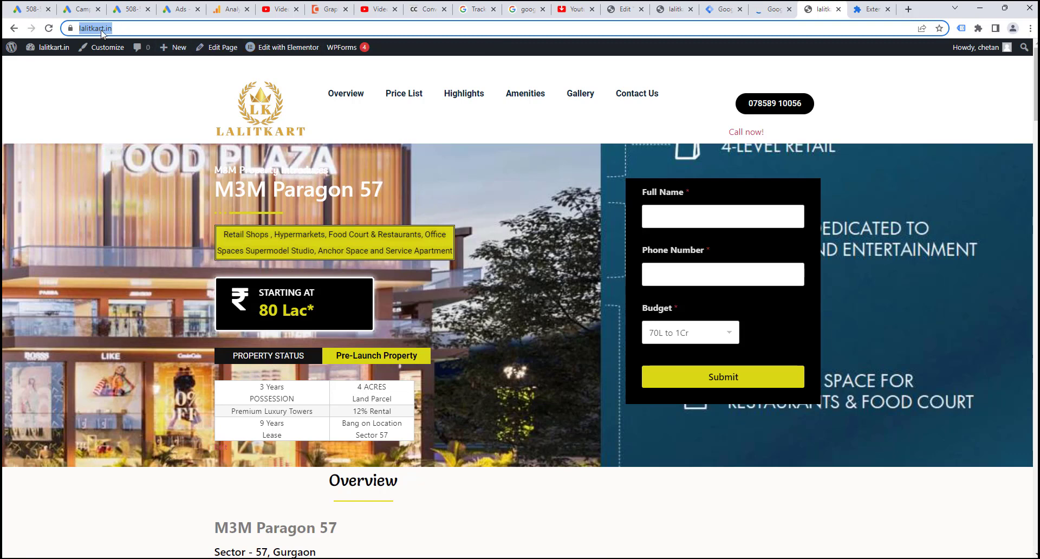
right_click(101, 29)
click(168, 91)
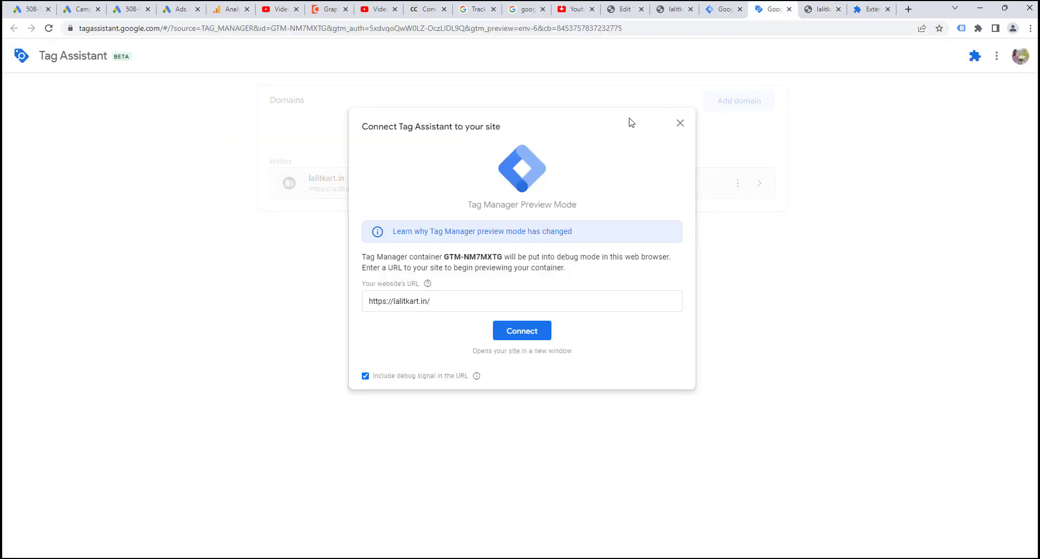
click(770, 10)
drag(422, 305, 369, 302)
right_click(373, 303)
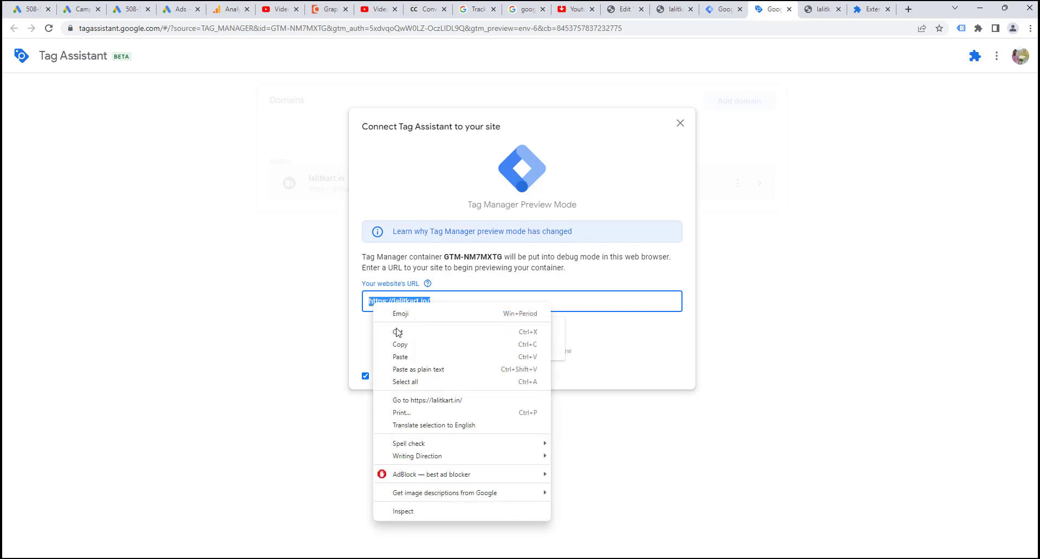
click(404, 357)
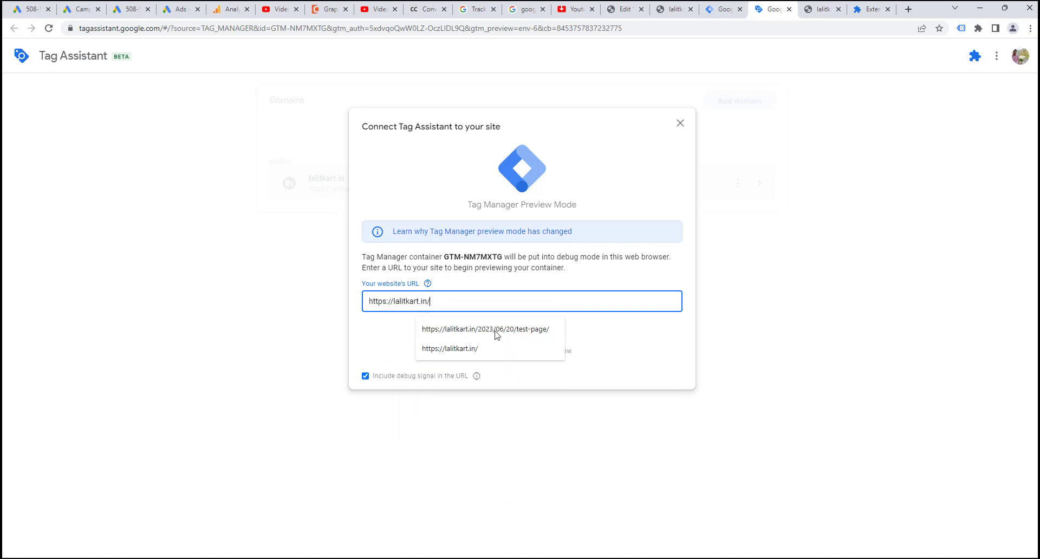
click(622, 336)
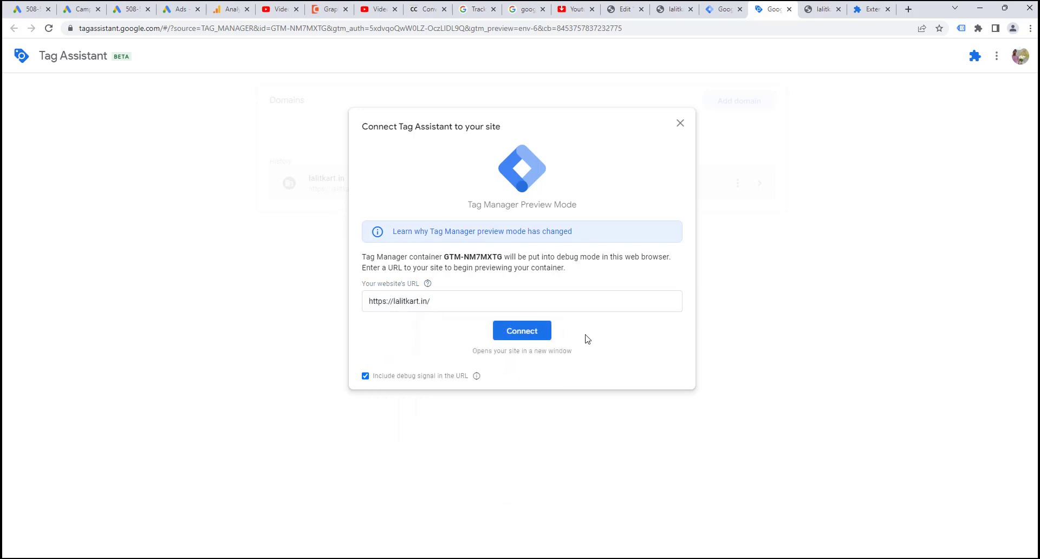
click(537, 338)
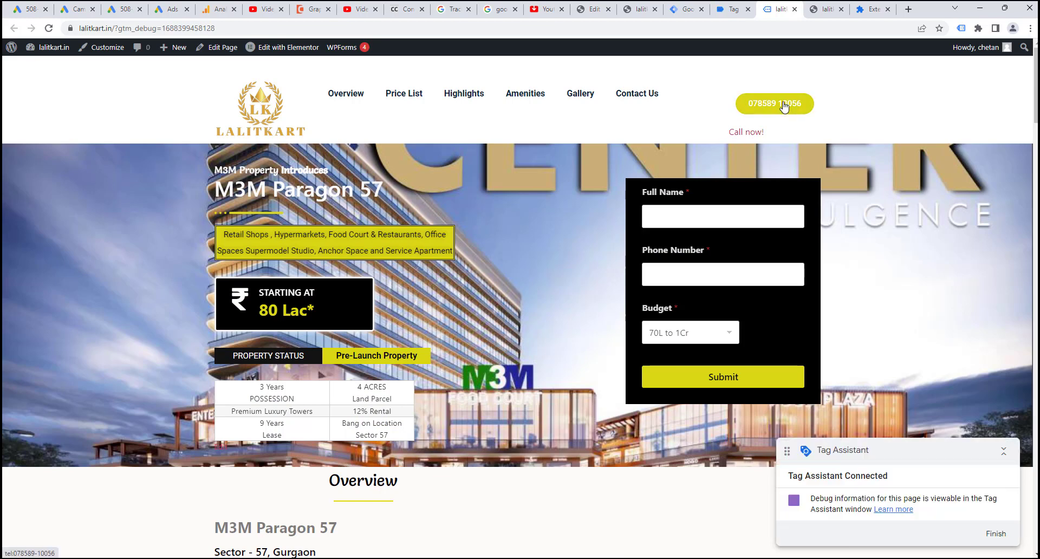
Click the site's phone number, then check Tag Assistant for the fired phone number and linker tags.
click(783, 106)
click(732, 9)
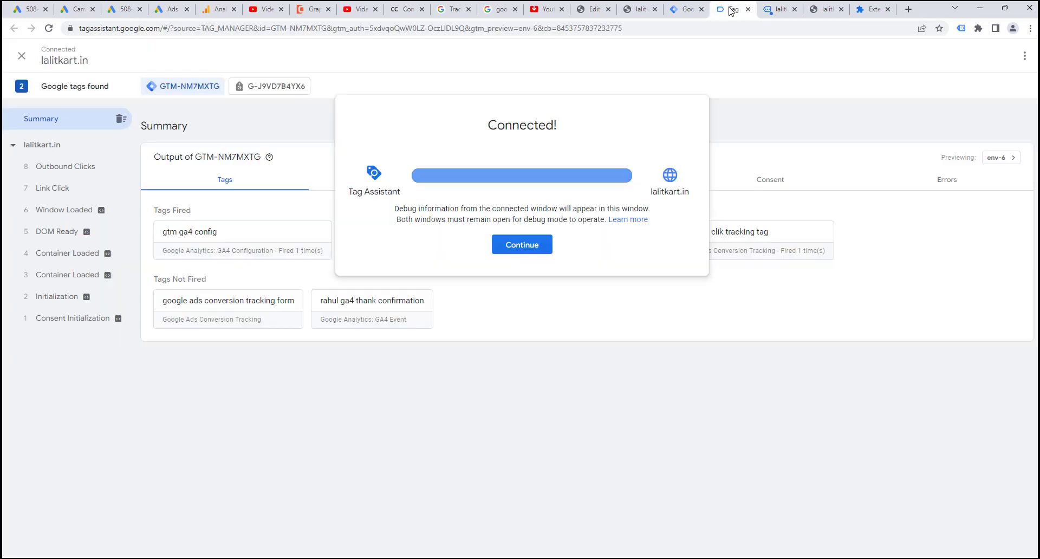
click(521, 250)
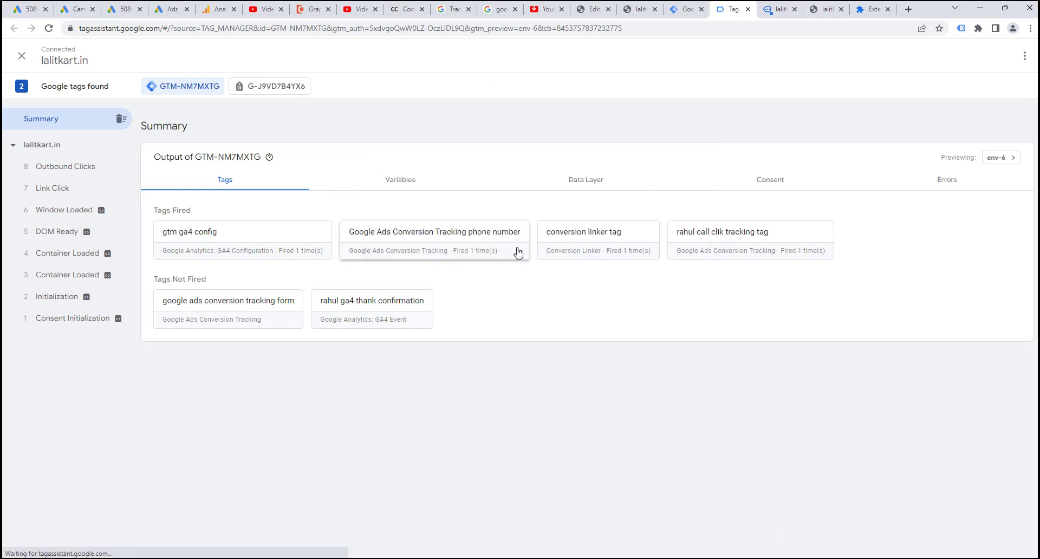